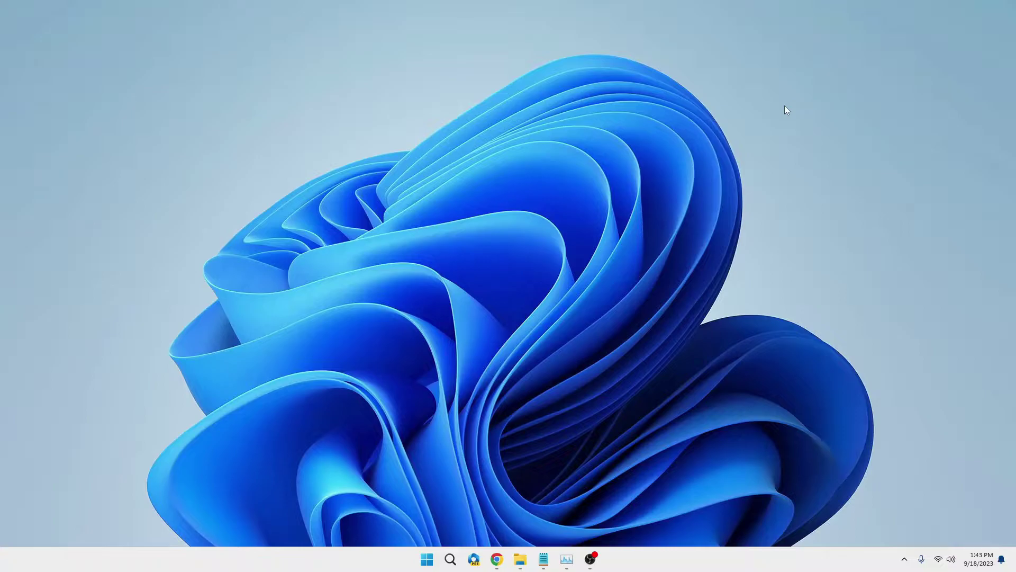
Open Task Manager and launch Resource Monitor from its Performance page.
right_click(424, 562)
left_click(399, 426)
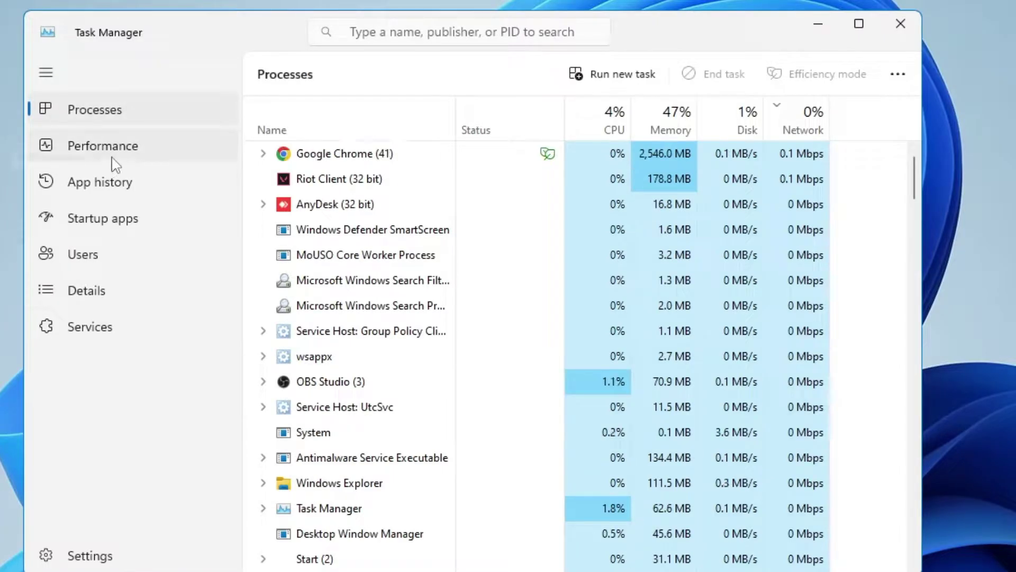
left_click(113, 158)
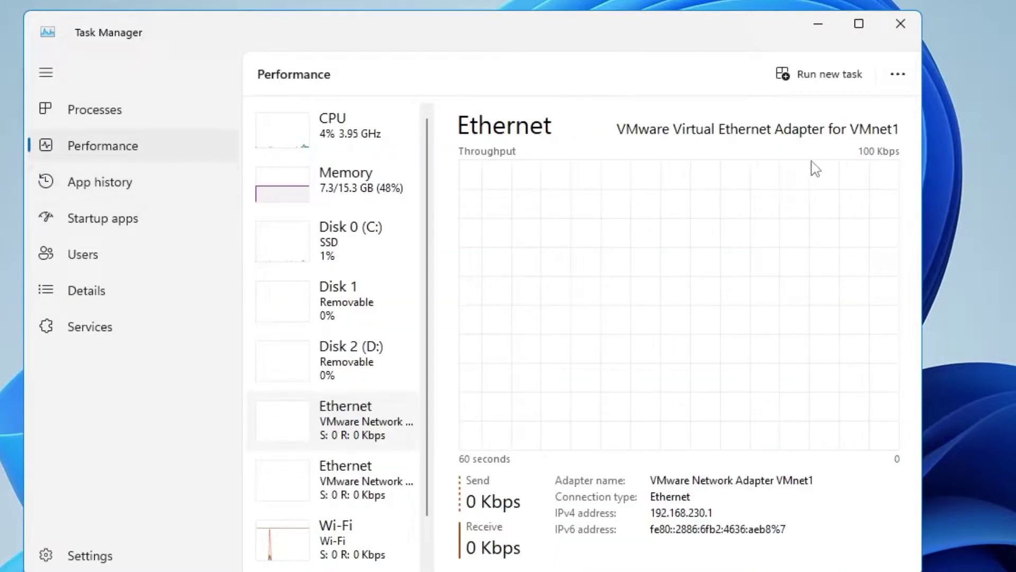
left_click(899, 78)
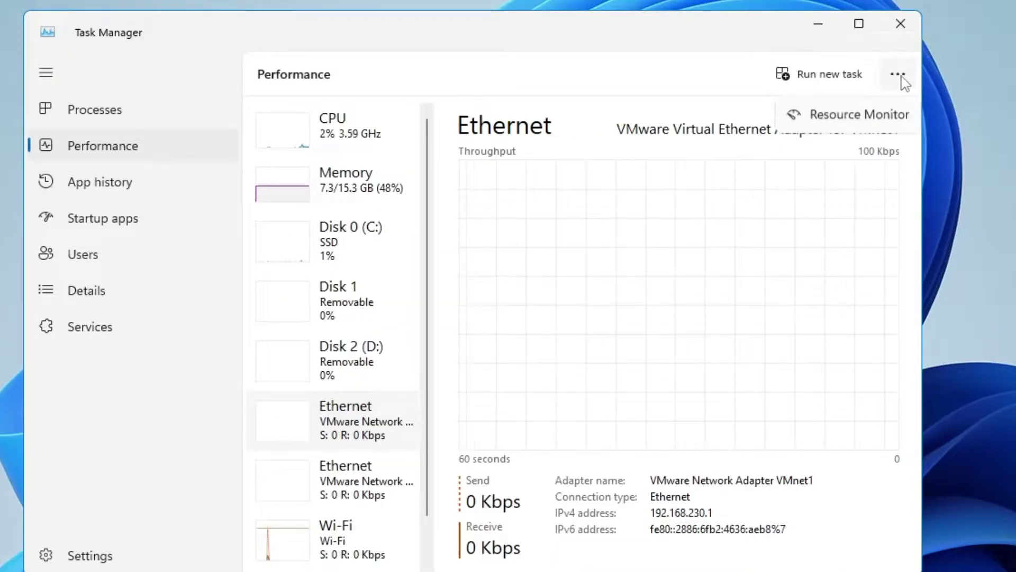
left_click(841, 153)
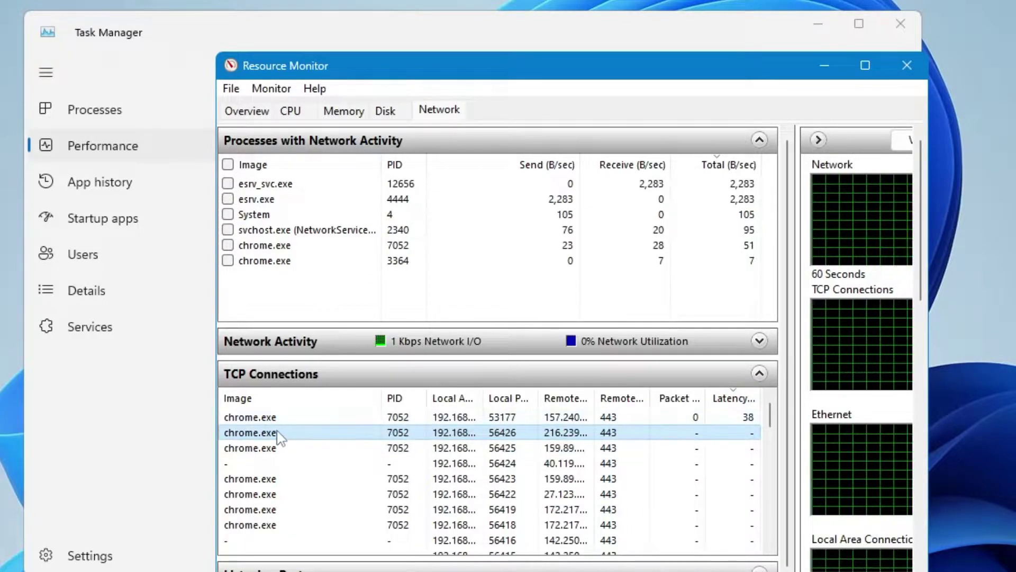
Examine Chrome's TCP connections and process options in Resource Monitor, and close both monitoring windows.
left_click(271, 417)
scroll(272, 468, "down", 2)
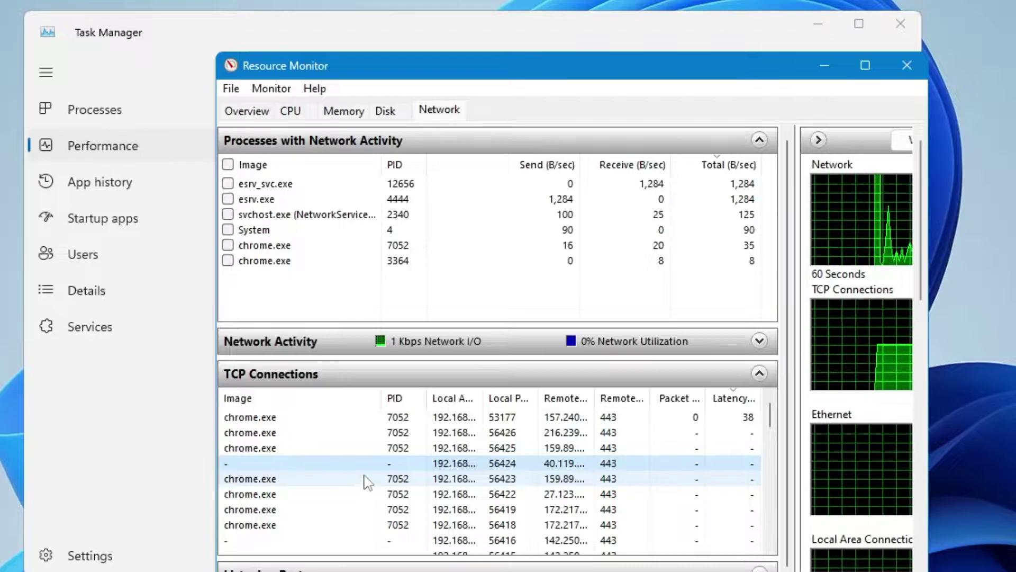
left_click(376, 416)
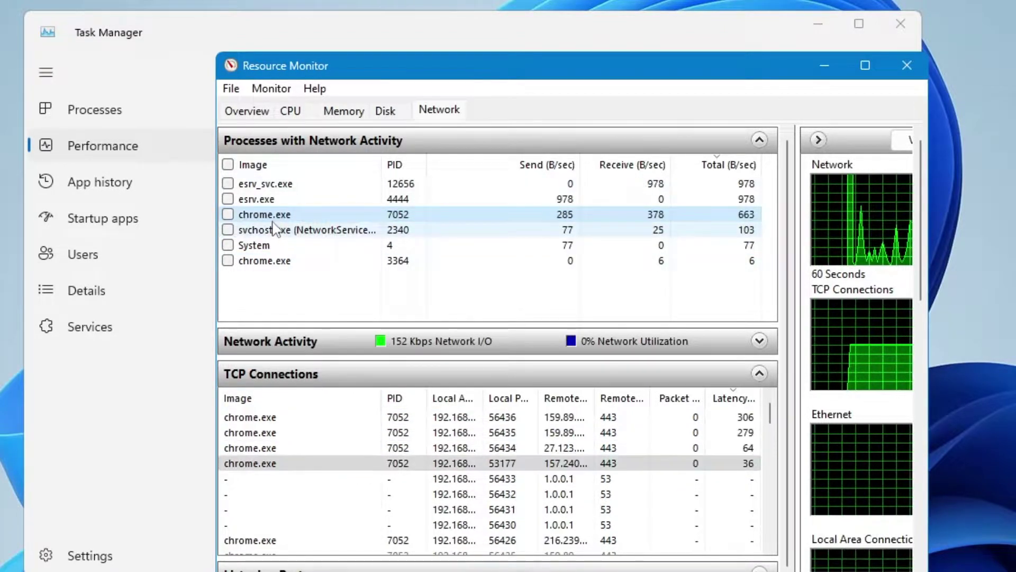
right_click(272, 221)
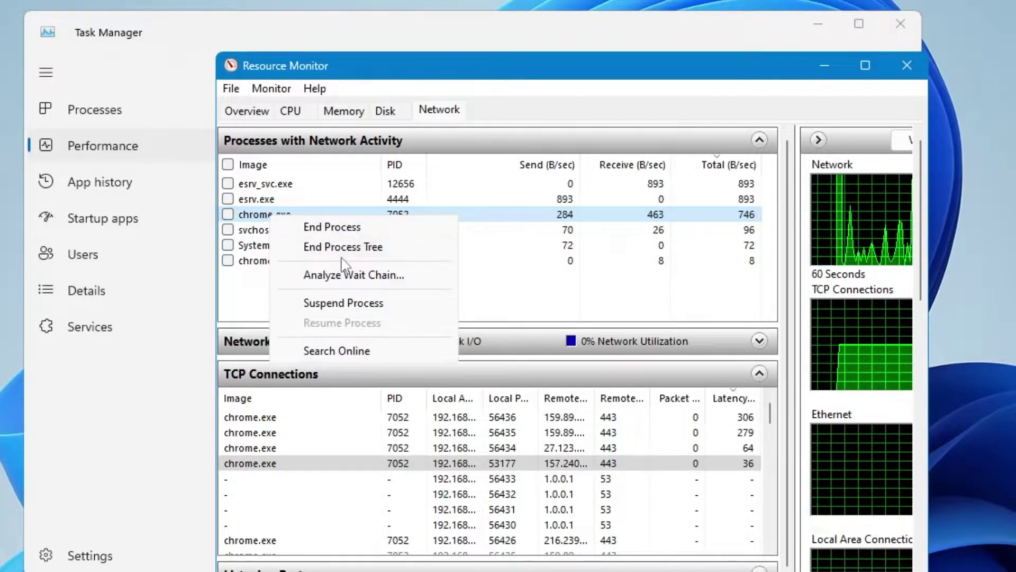
left_click(513, 290)
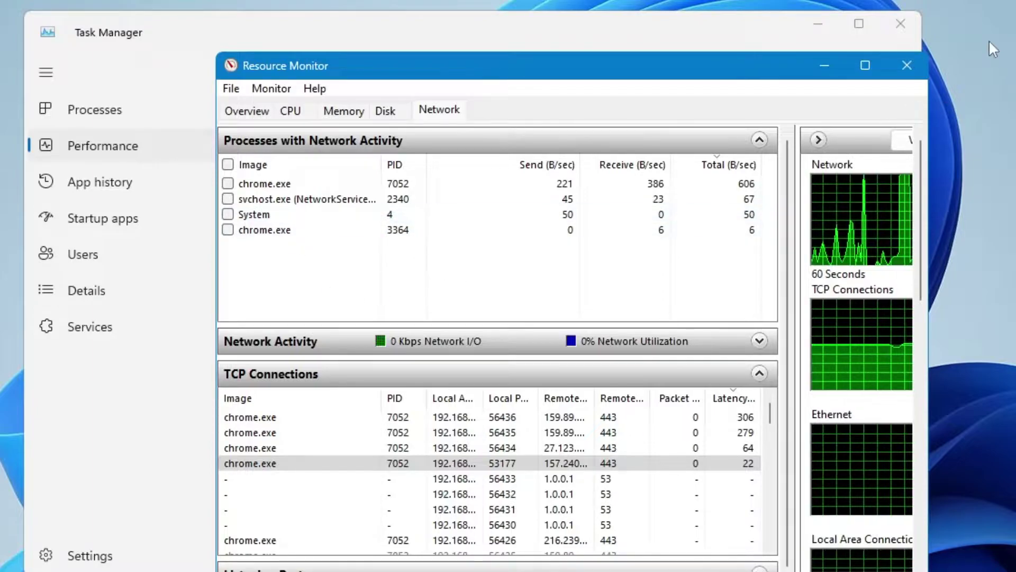
left_click(907, 64)
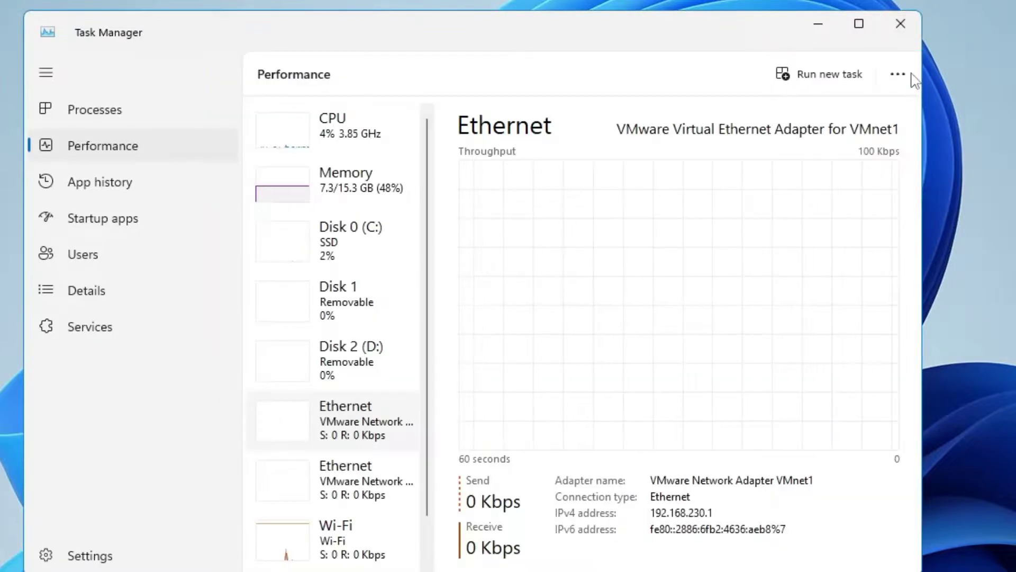
left_click(906, 20)
Search Windows for "services" and open the Services app, placing its window fully in view.
left_click(462, 560)
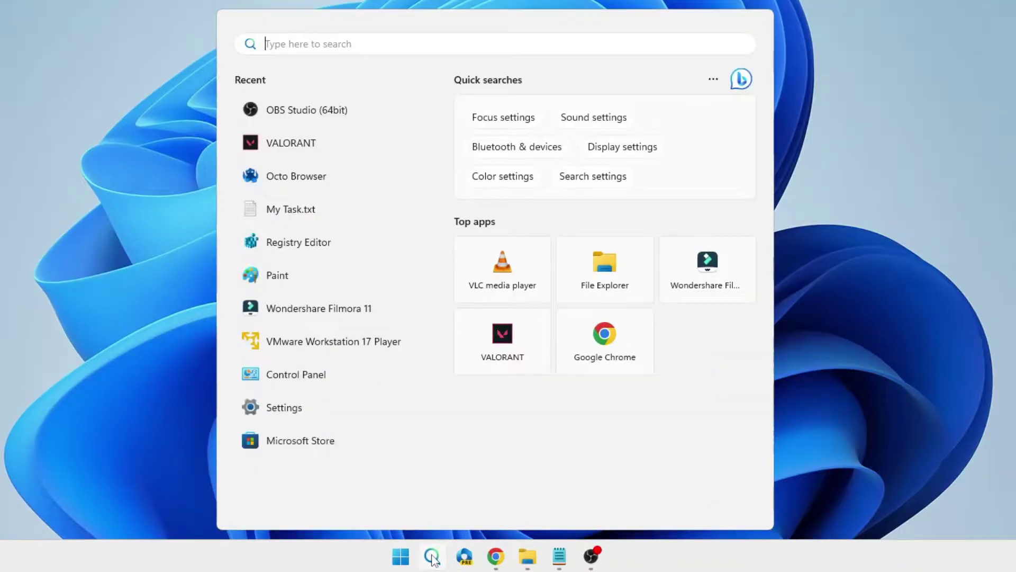
type("serv")
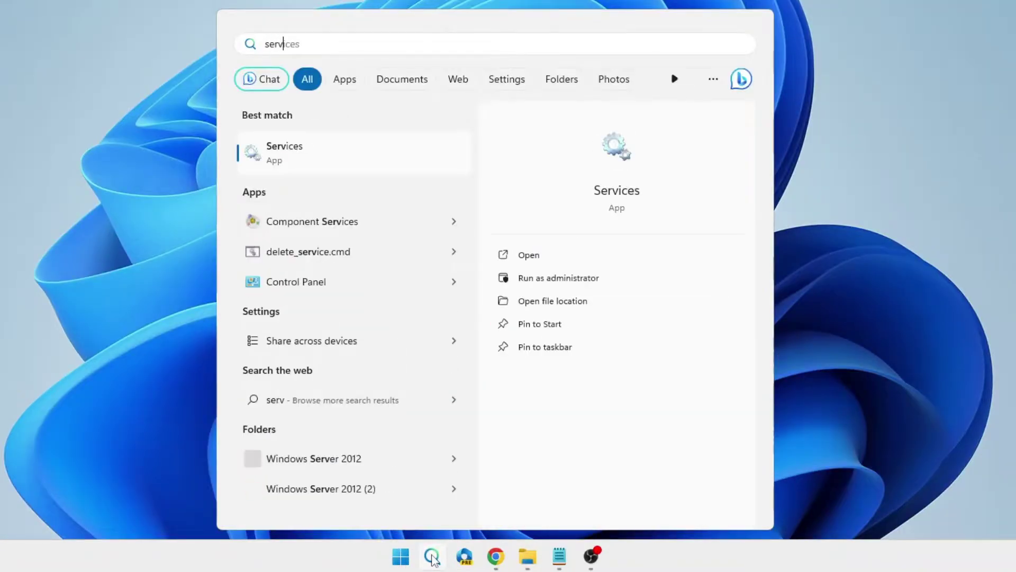
type("ices")
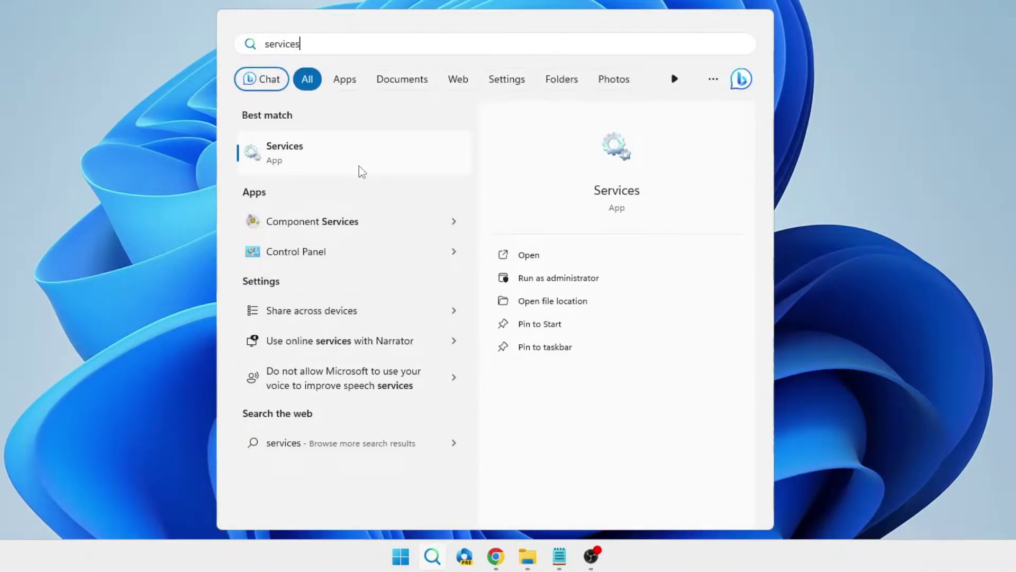
left_click(329, 160)
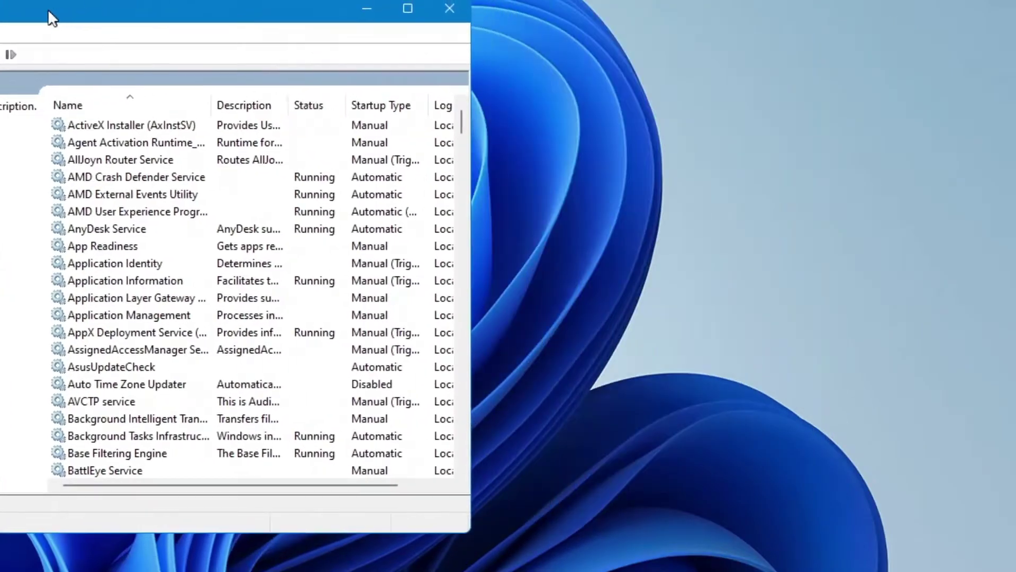
left_click_drag(451, 14, 554, 36)
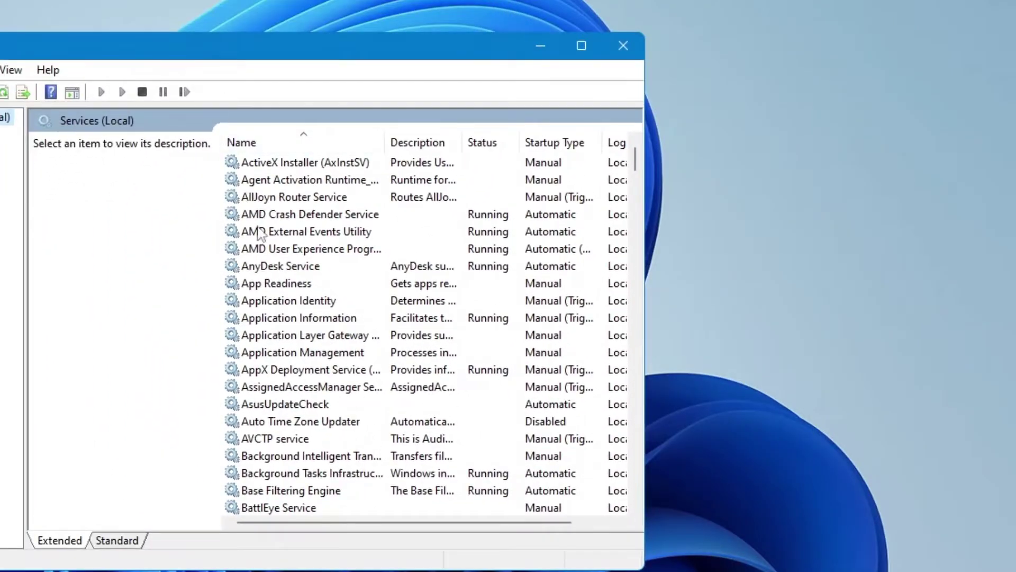
Find the SysMain service in the services list and open its properties.
left_click(581, 151)
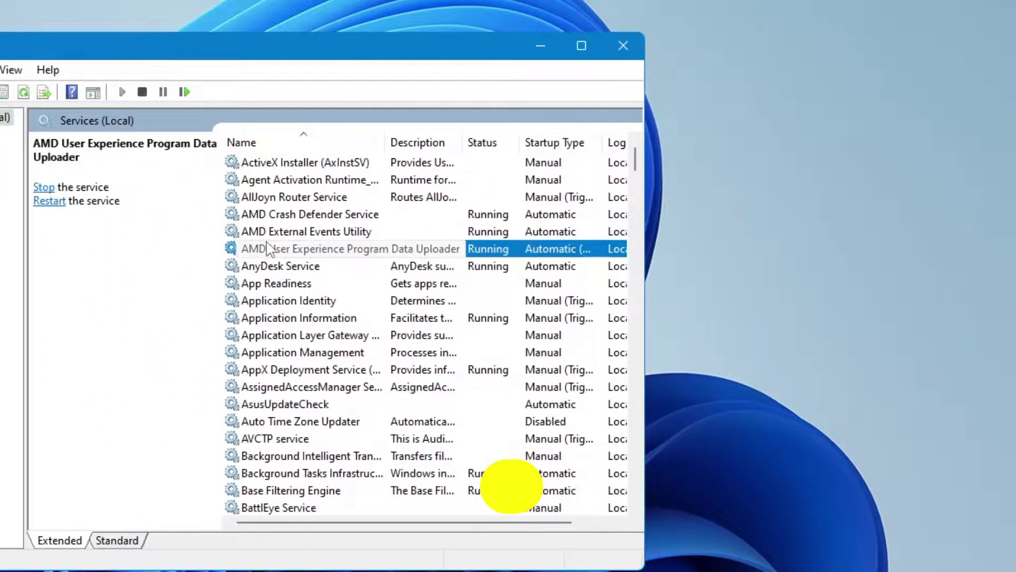
key("s")
key("s")
key("s")
key("s")
key("s")
key("s")
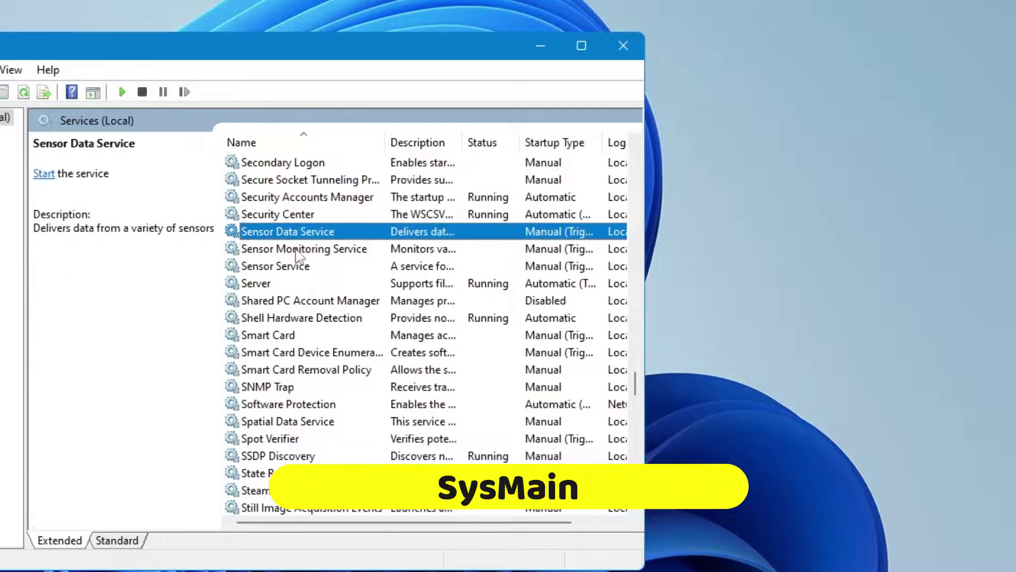
scroll(304, 278, "down", 3)
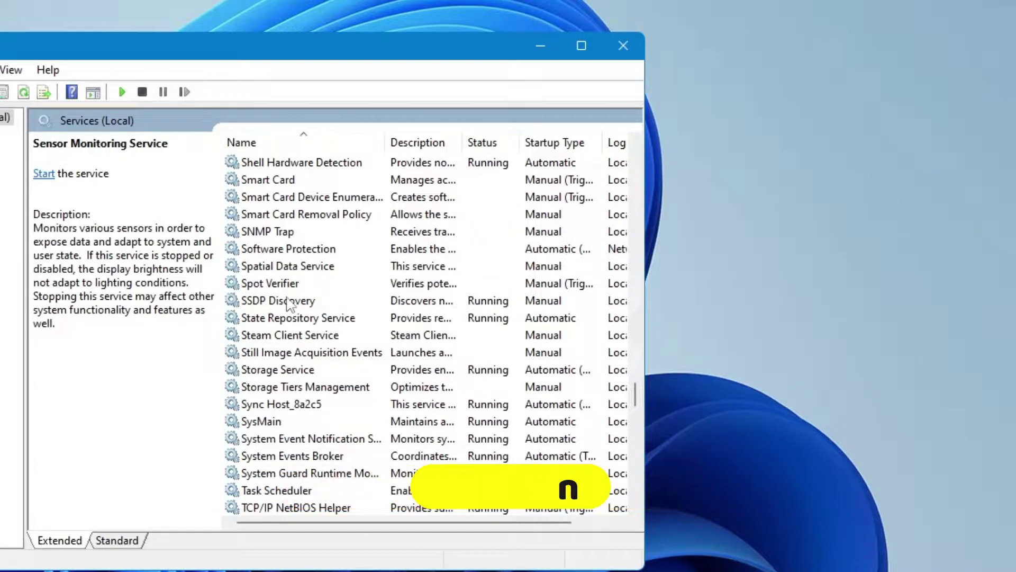
left_click(272, 422)
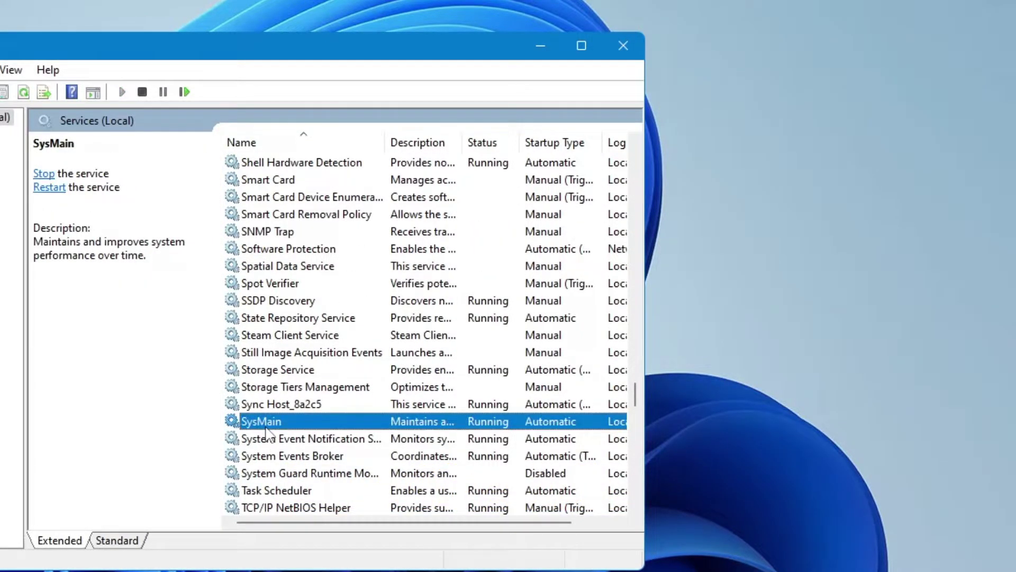
double_click(298, 424)
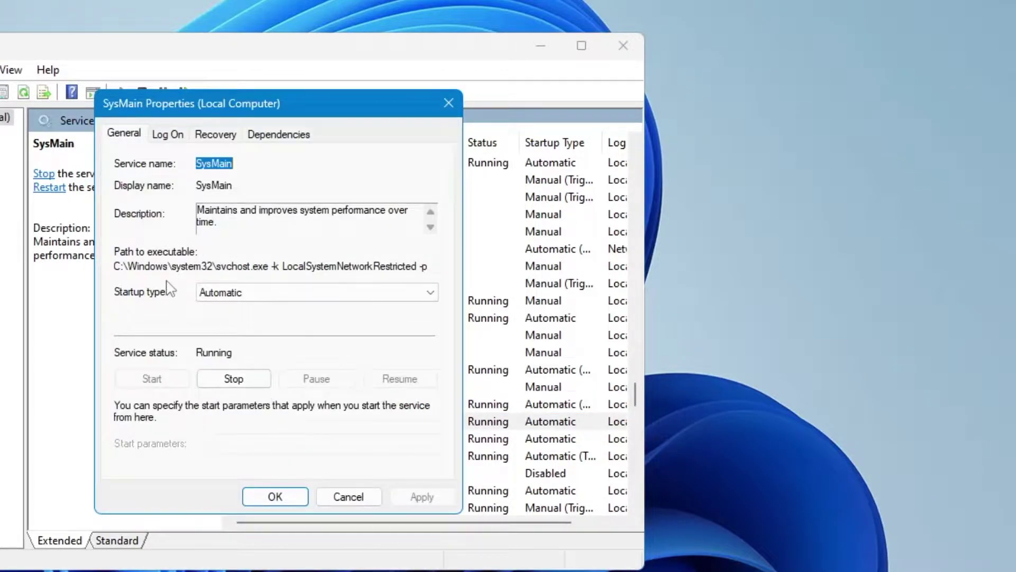
Set SysMain's startup type to Disabled, stop the service, and apply the changes before closing Services.
left_click(233, 296)
left_click(224, 345)
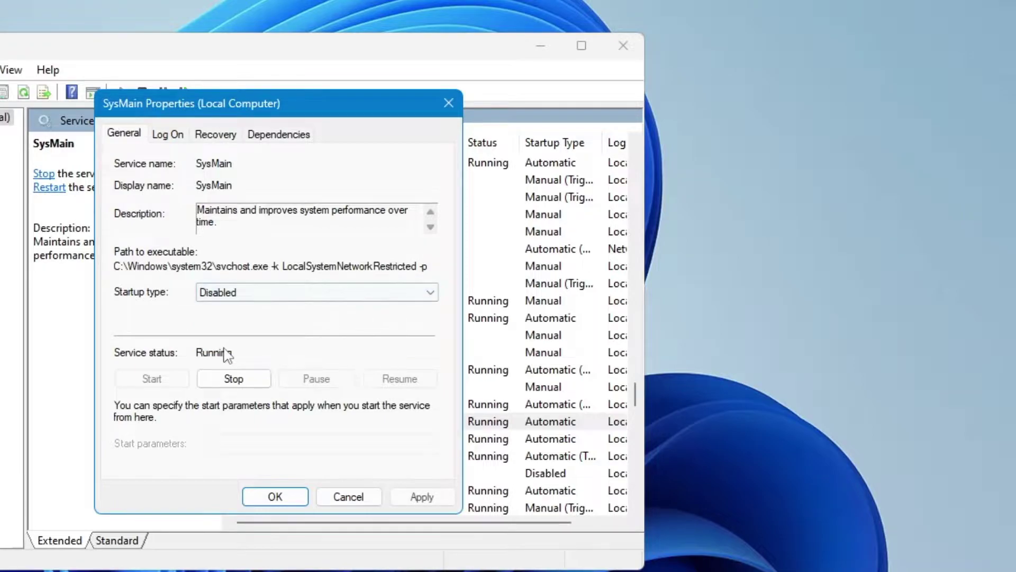
left_click(236, 382)
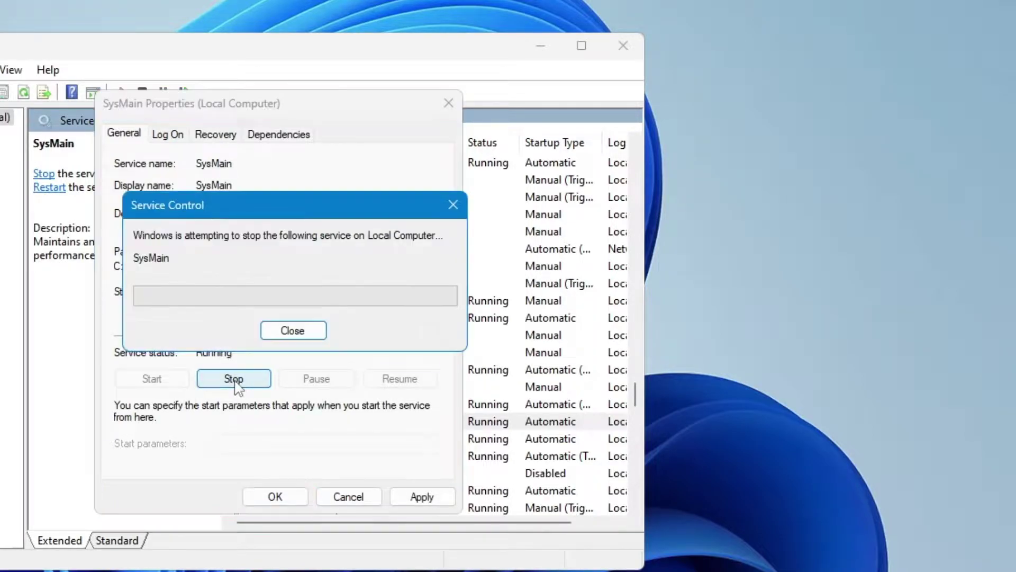
left_click(426, 501)
left_click(275, 497)
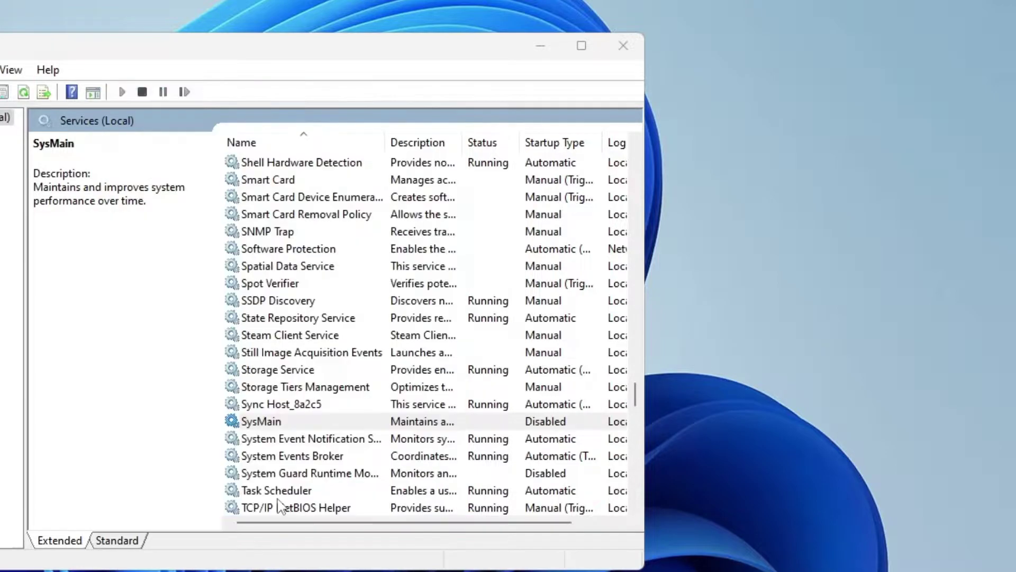
left_click(635, 53)
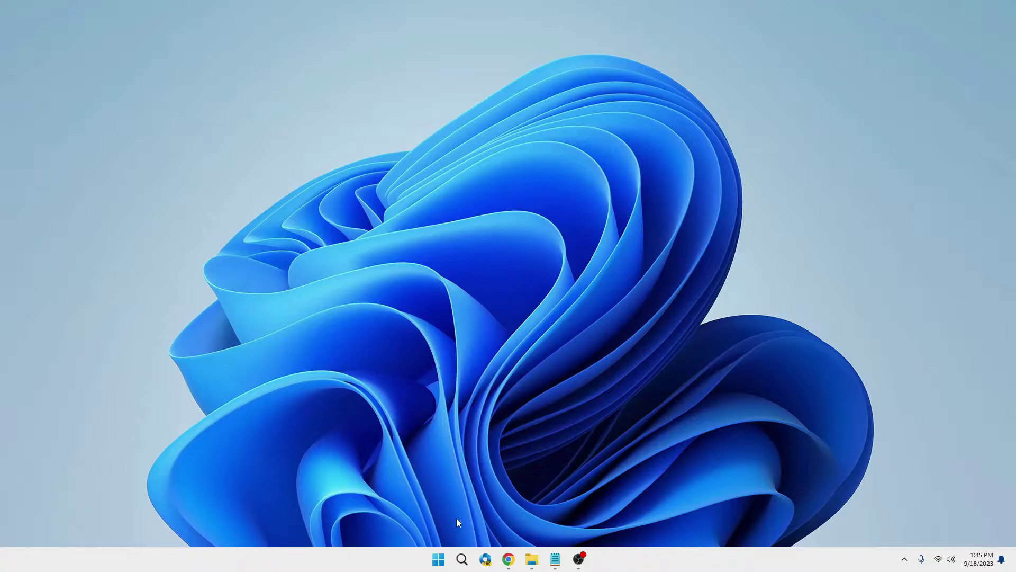
Open Device Manager and expand the Network adapters category.
right_click(444, 557)
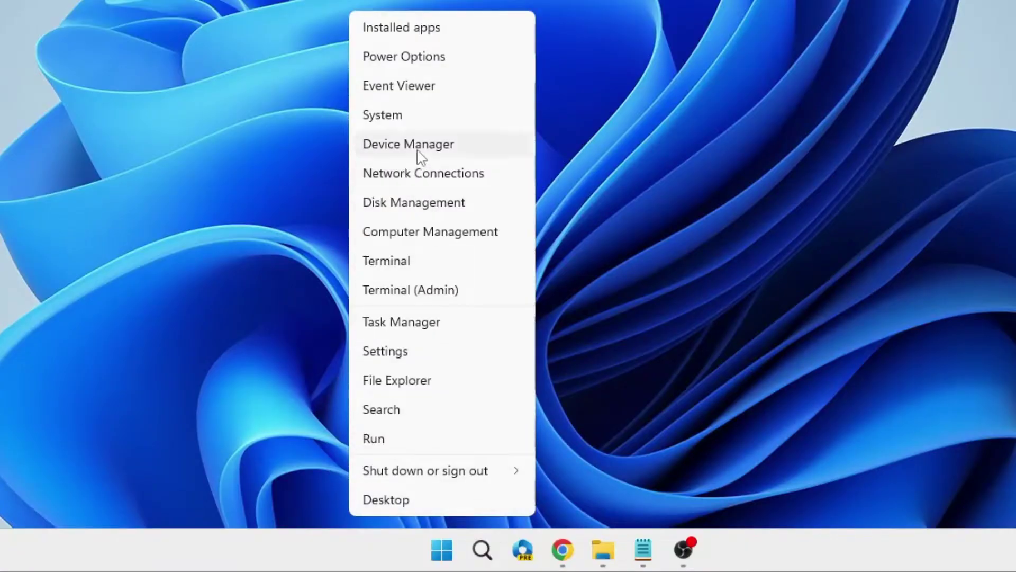
left_click(417, 150)
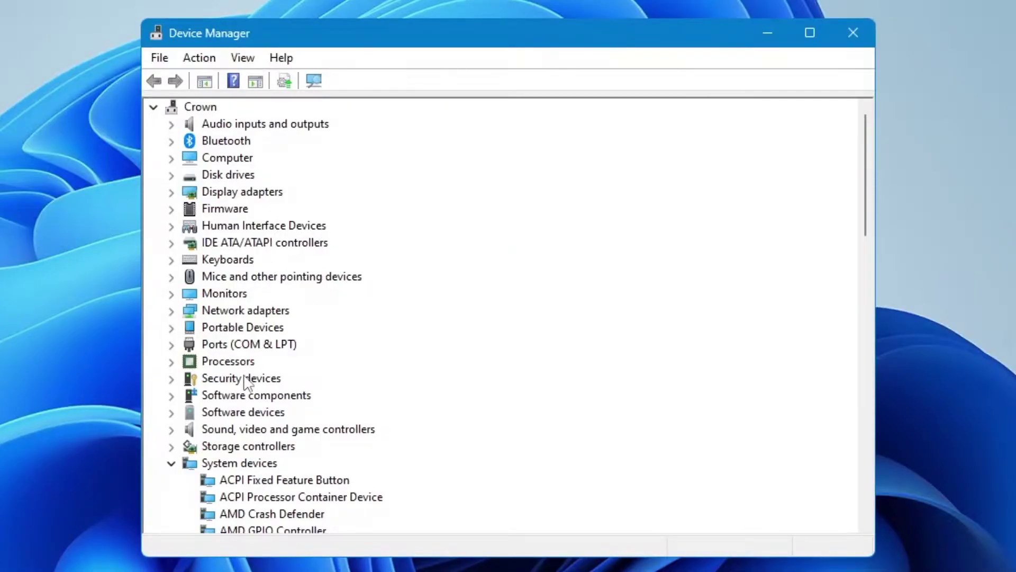
double_click(245, 316)
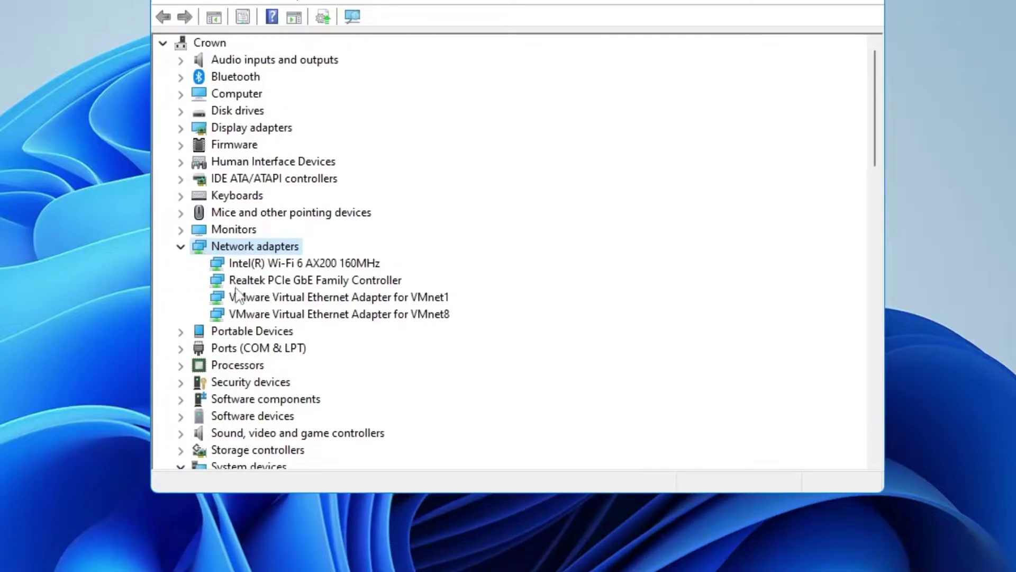
Run an automatic driver update search for the Intel(R) Wi-Fi 6 AX200 160MHz adapter and close the wizard.
left_click(268, 280)
left_click(295, 264)
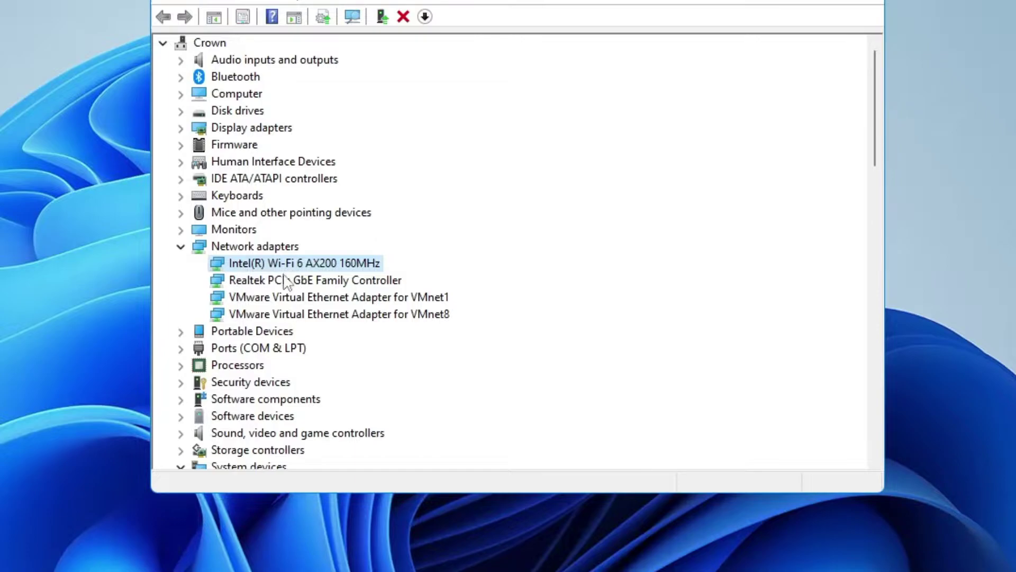
right_click(291, 265)
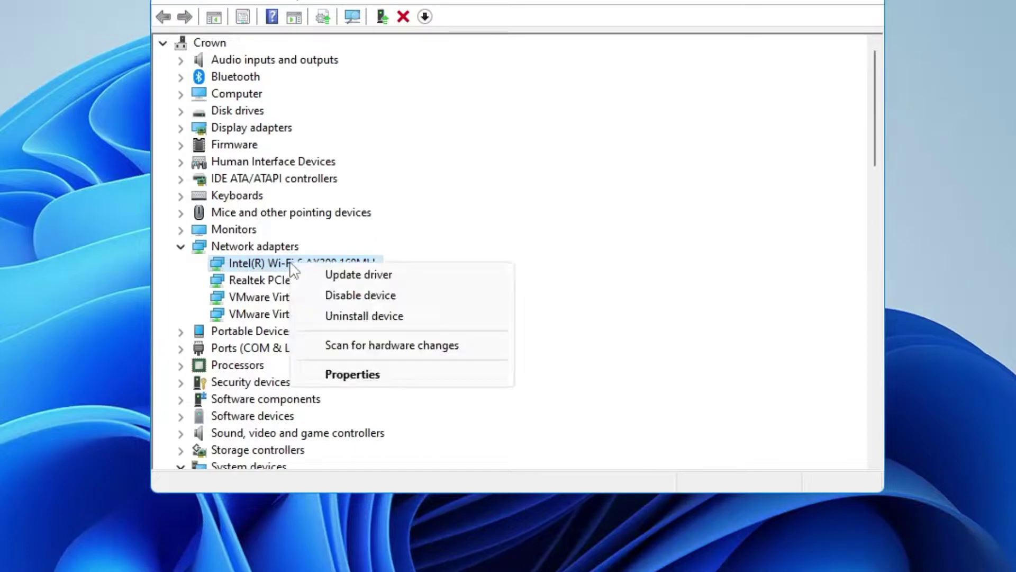
left_click(334, 276)
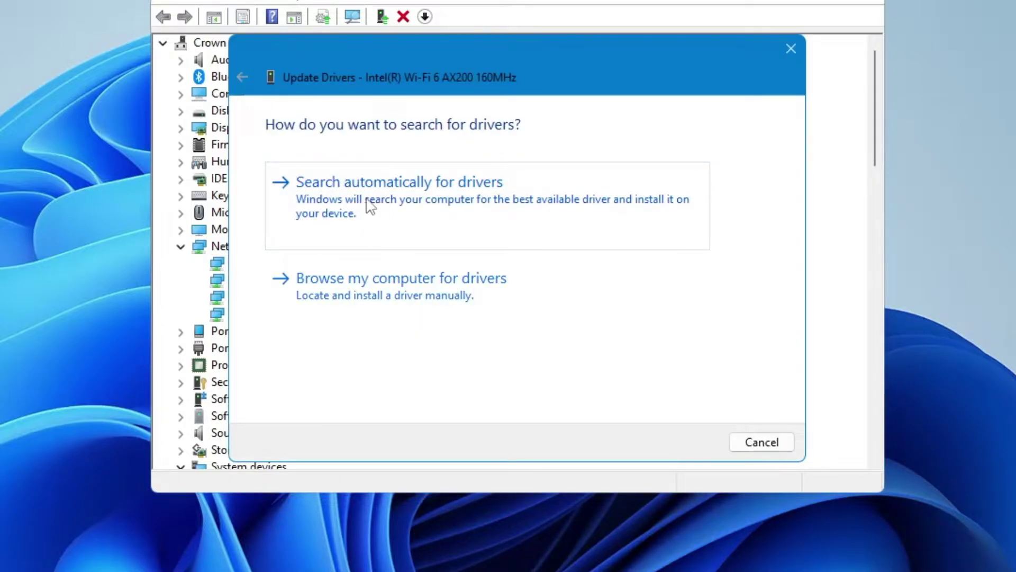
left_click(401, 204)
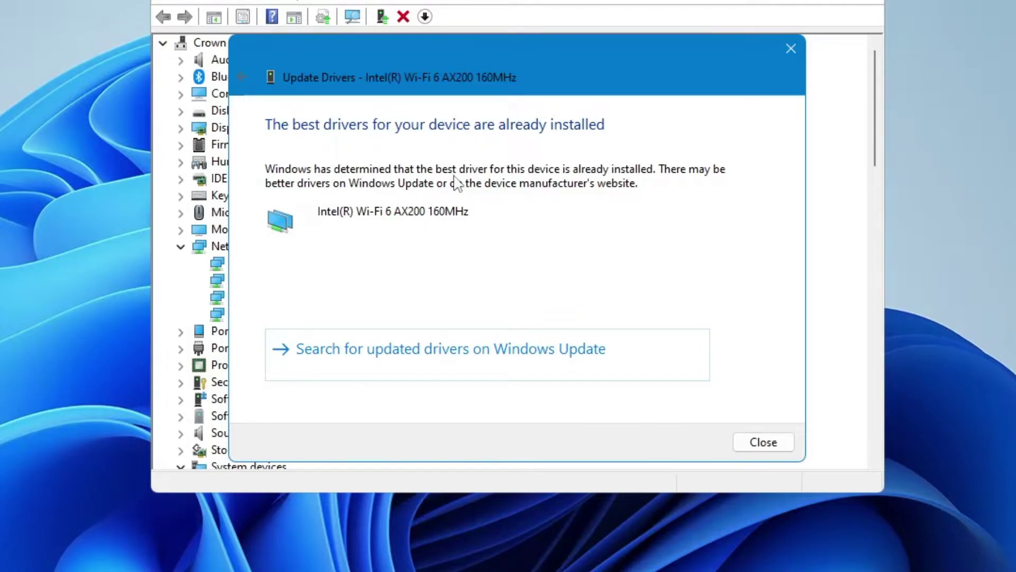
left_click(763, 442)
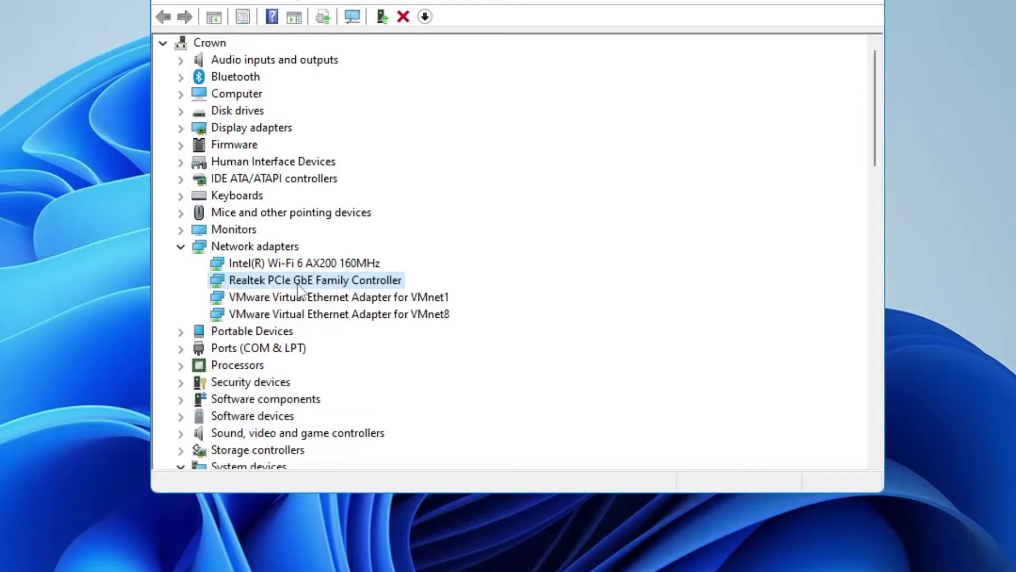
Run an automatic driver update search for the Realtek PCIe GbE Family Controller and close the wizard.
right_click(321, 283)
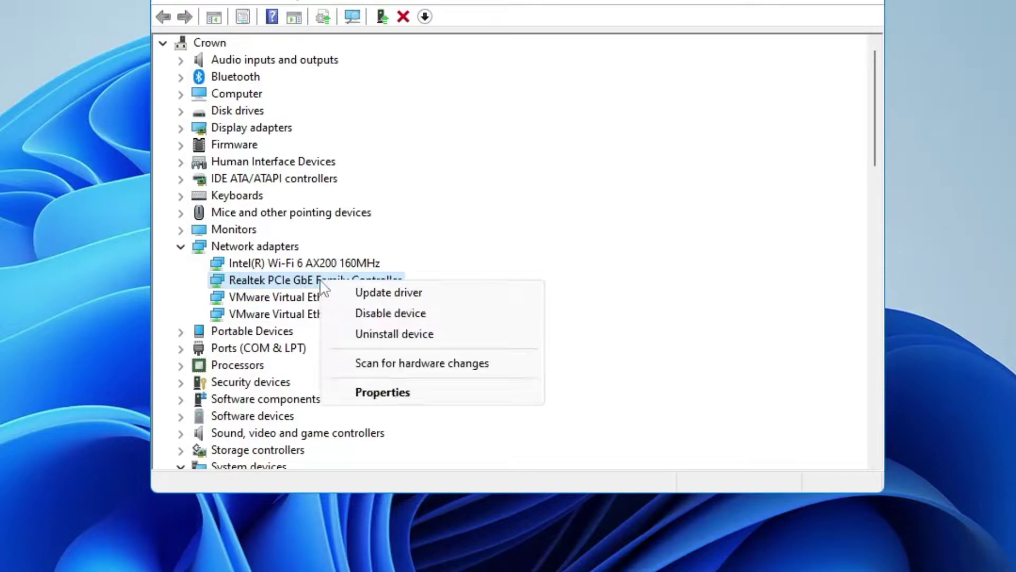
left_click(369, 292)
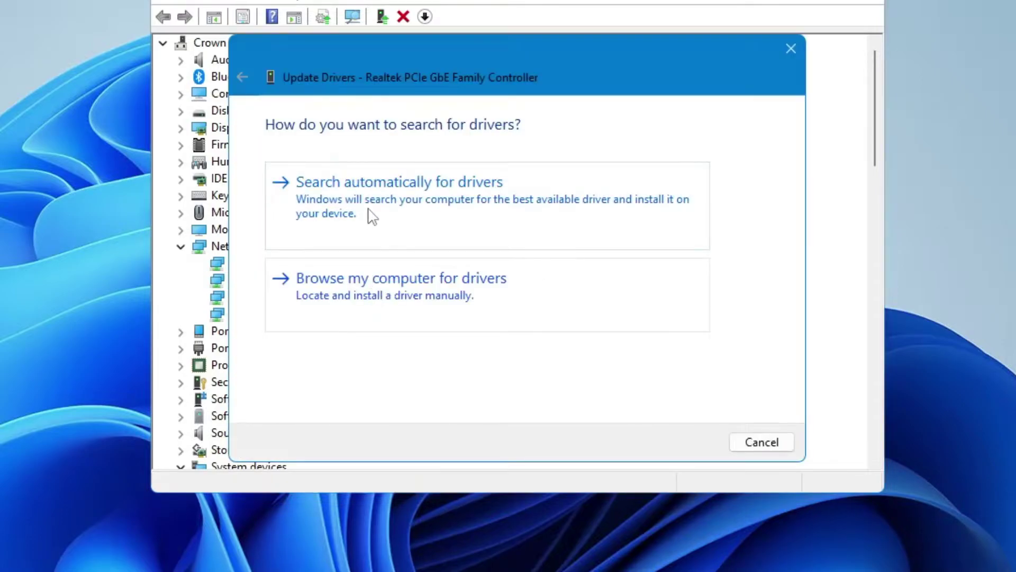
left_click(372, 216)
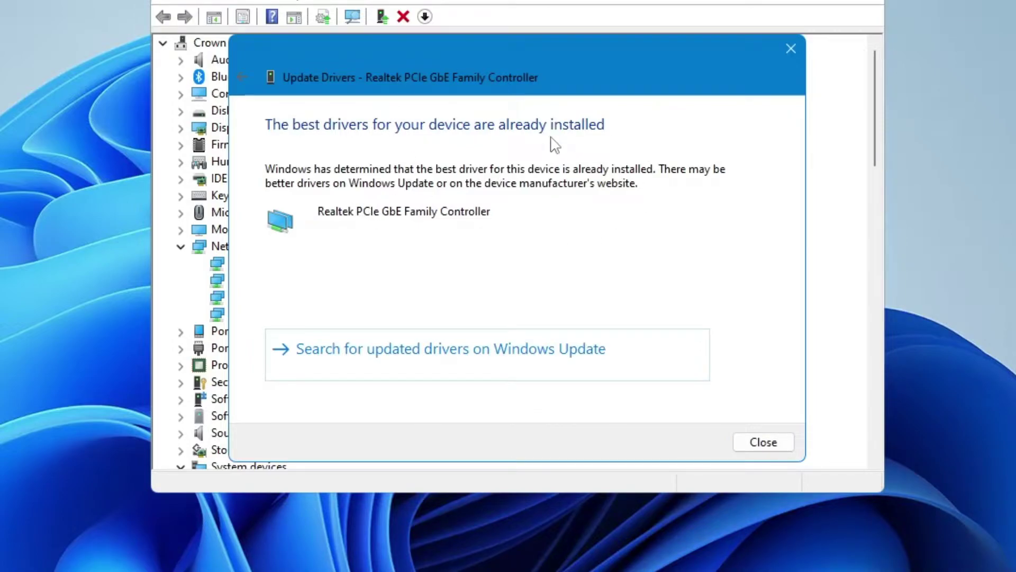
left_click(760, 455)
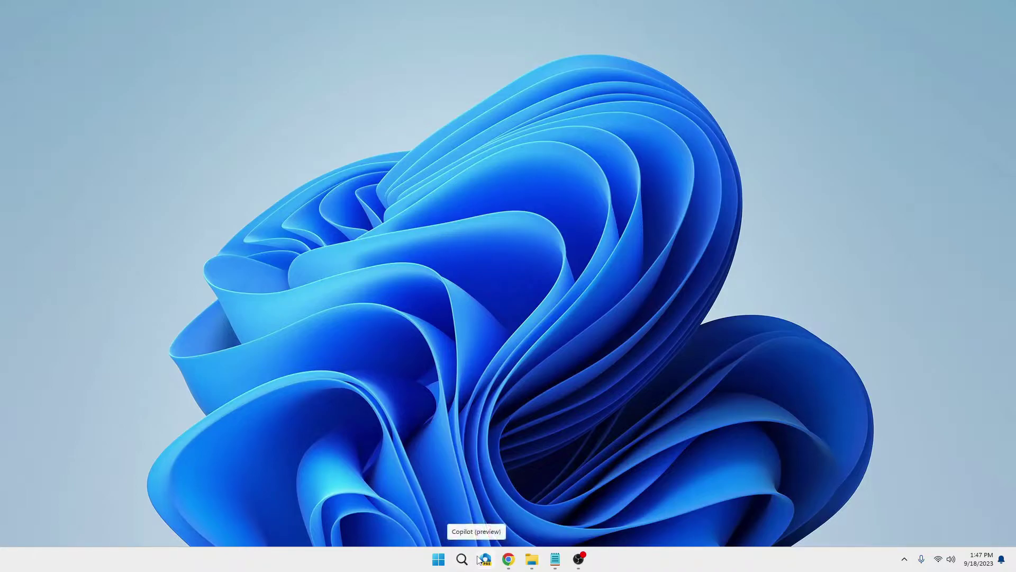
Open Windows Settings and go to the Network & internet page.
right_click(442, 563)
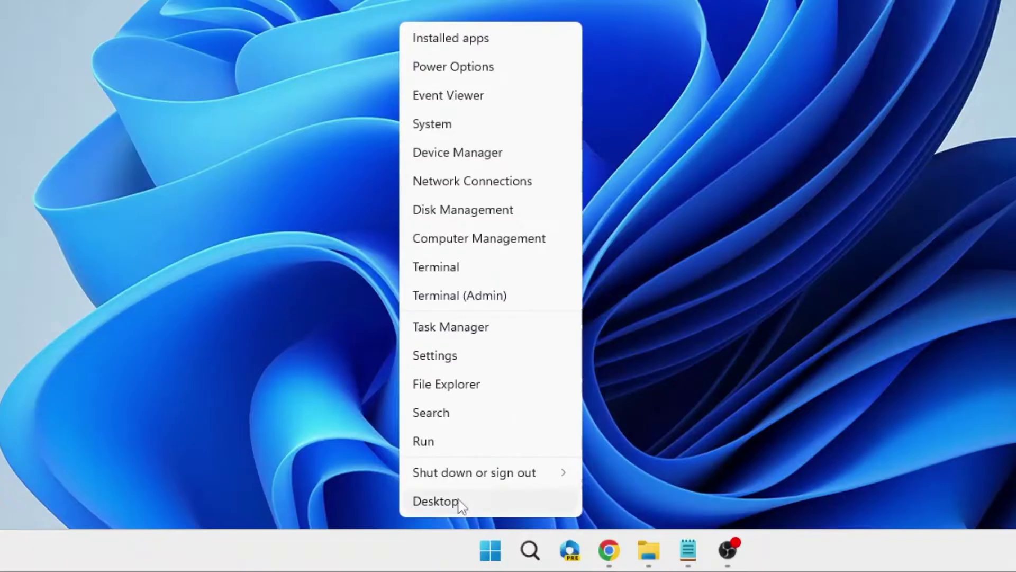
left_click(450, 359)
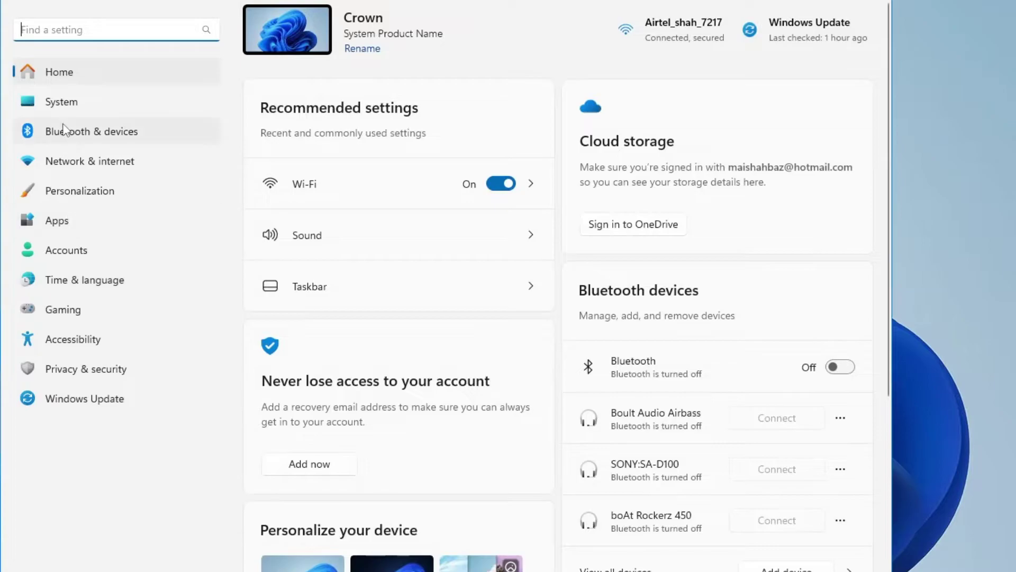
left_click(95, 165)
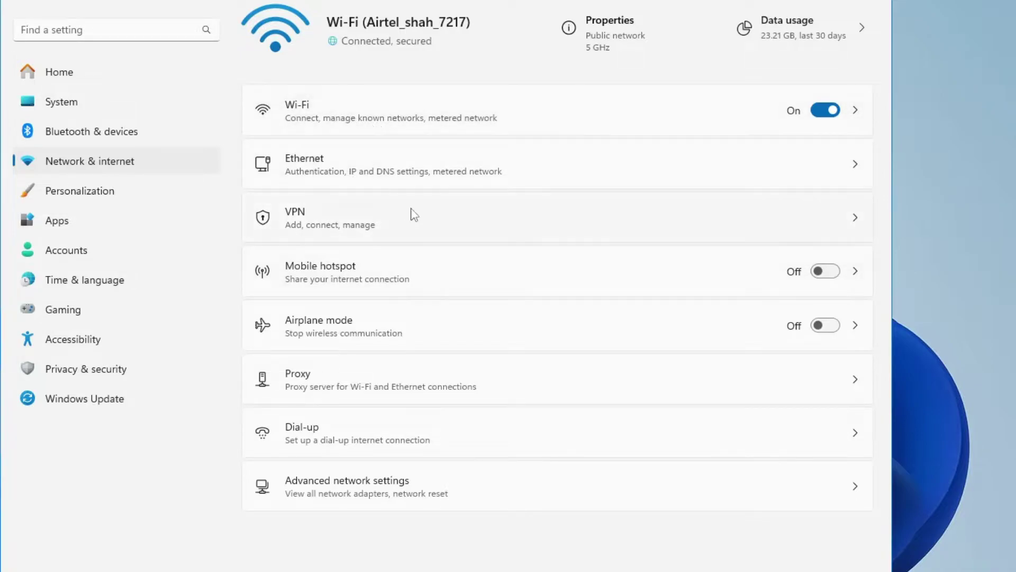
Turn off Metered connection in the connected Wi-Fi network's properties and return to the Network & internet page.
left_click(355, 122)
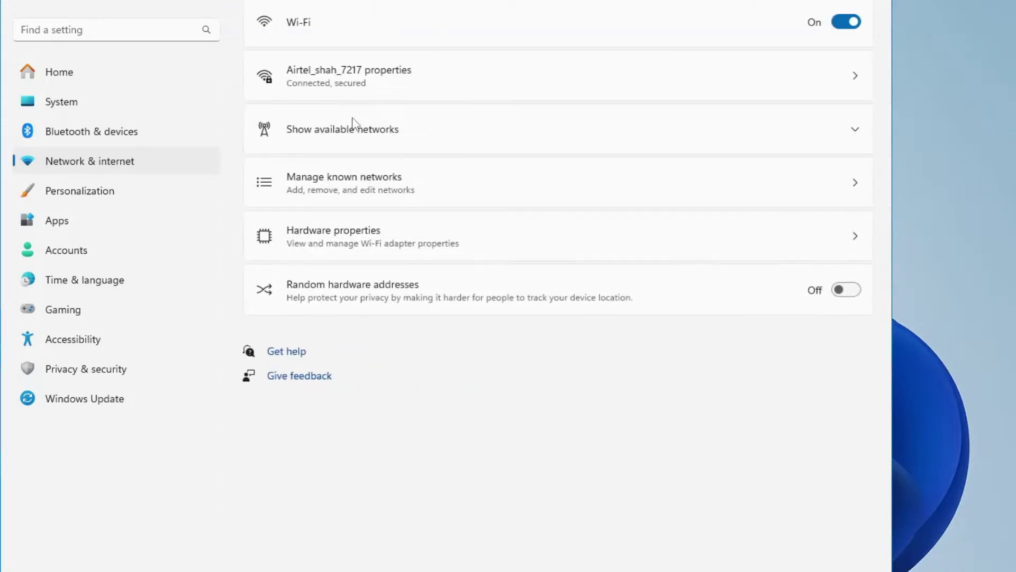
left_click(389, 89)
scroll(381, 127, "down", 2)
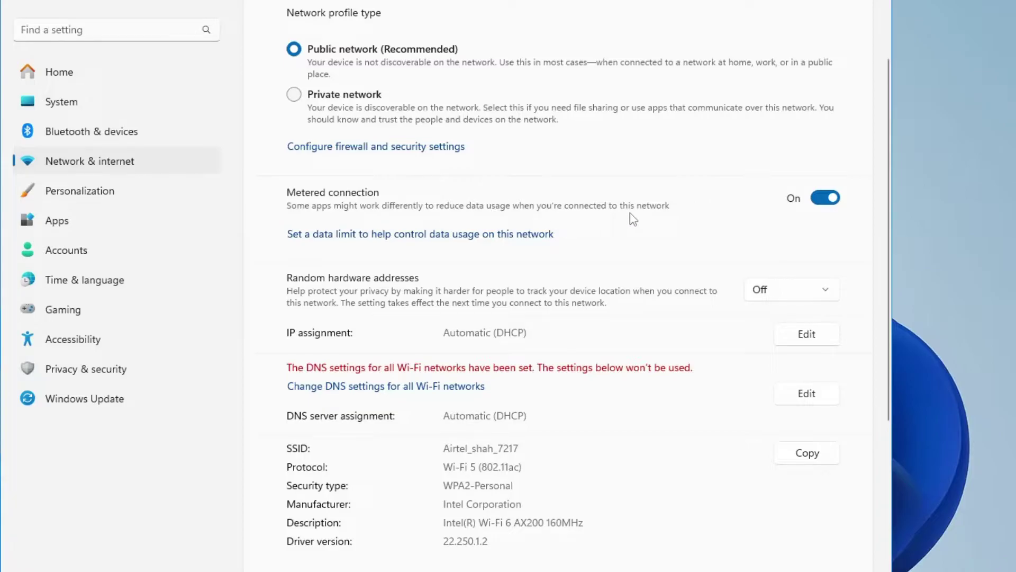
left_click(826, 197)
key("alt+Left")
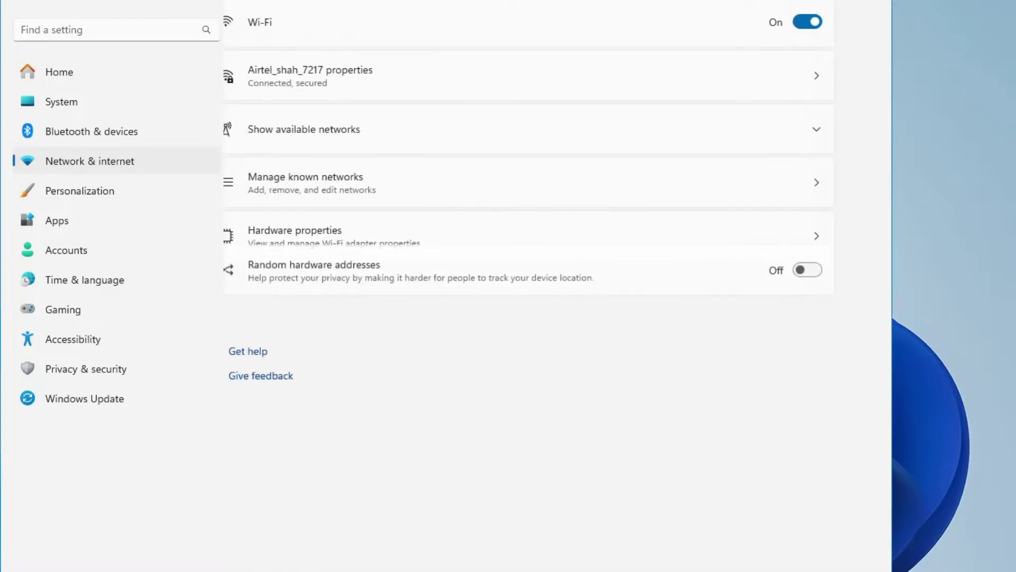
key("alt+Left")
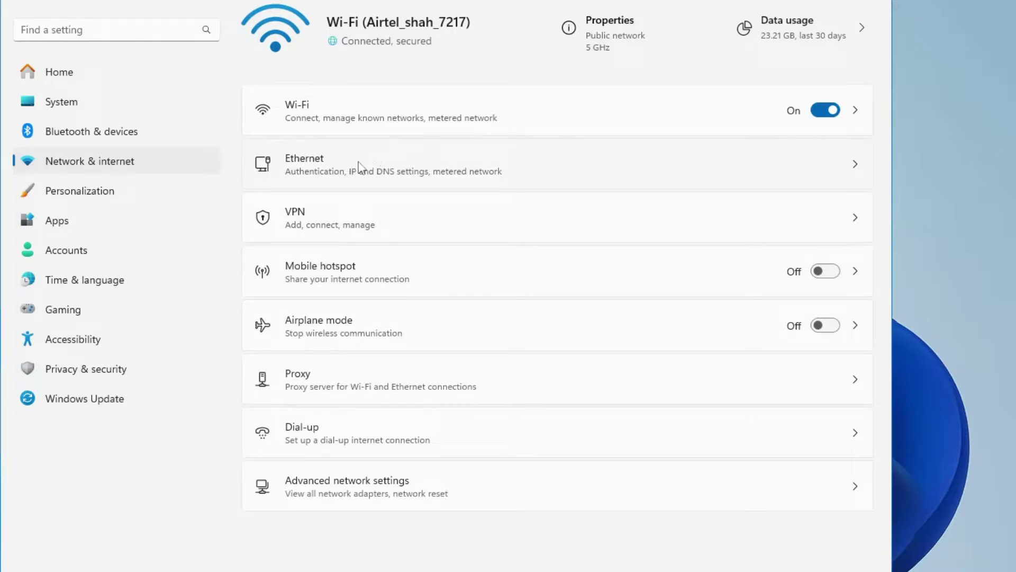
Check the Ethernet metered connection setting, the VPN connections and the proxy settings.
left_click(359, 166)
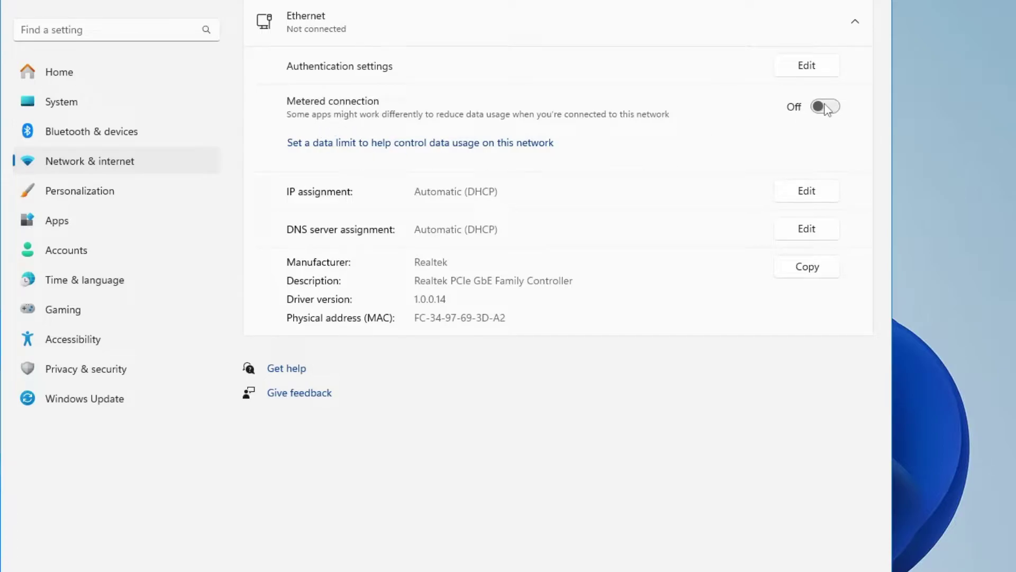
key("alt+Left")
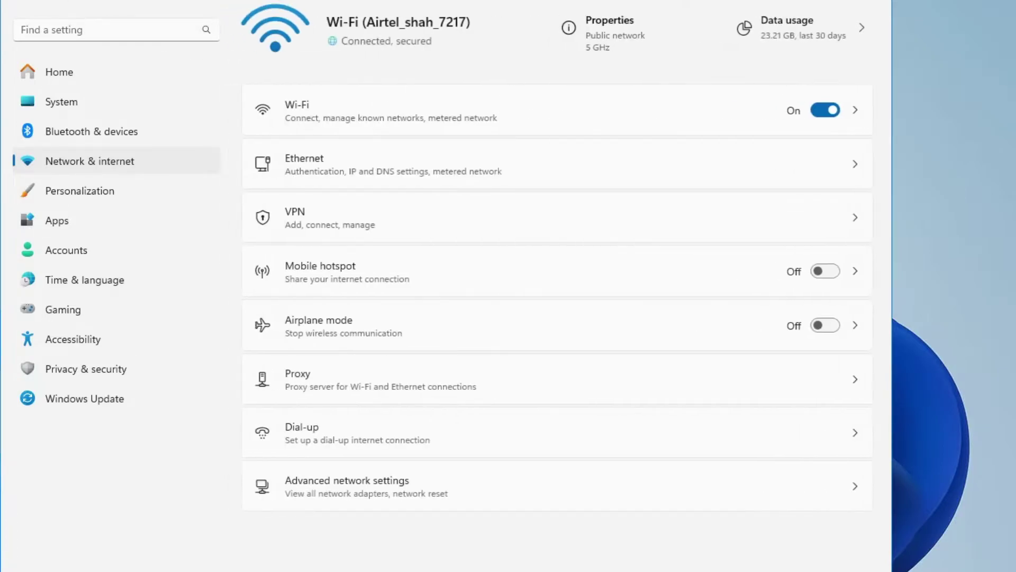
left_click(345, 214)
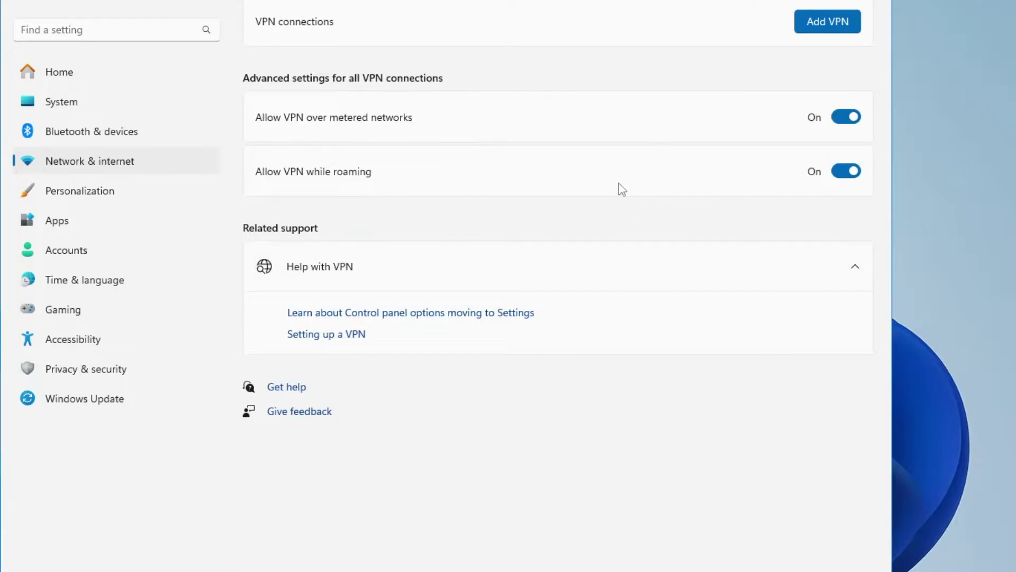
key("alt+Left")
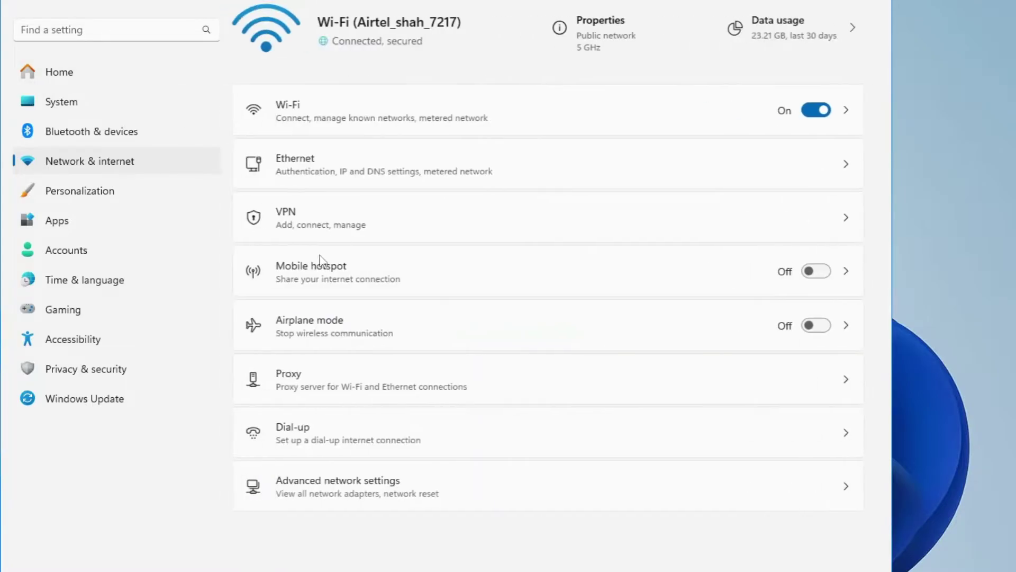
left_click(342, 391)
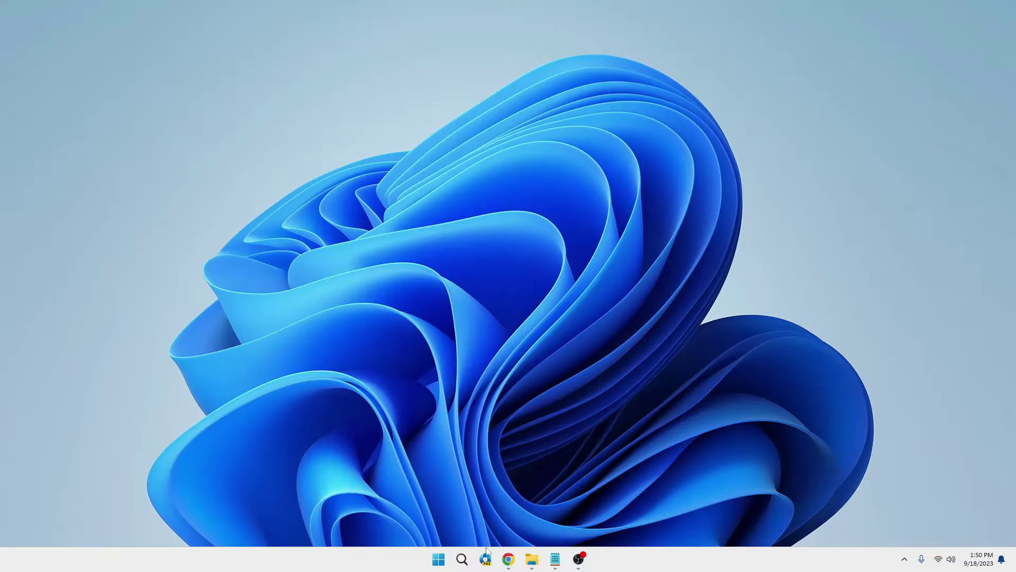
Search for gpedit, open the Local Group Policy Editor and widen its policy tree to show the full folder names.
left_click(463, 560)
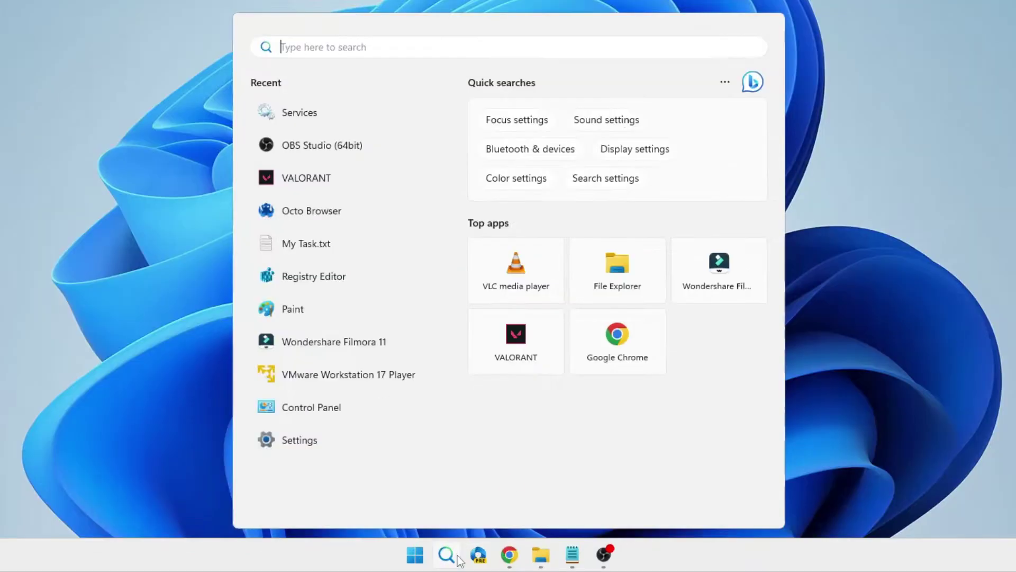
type("gpedit")
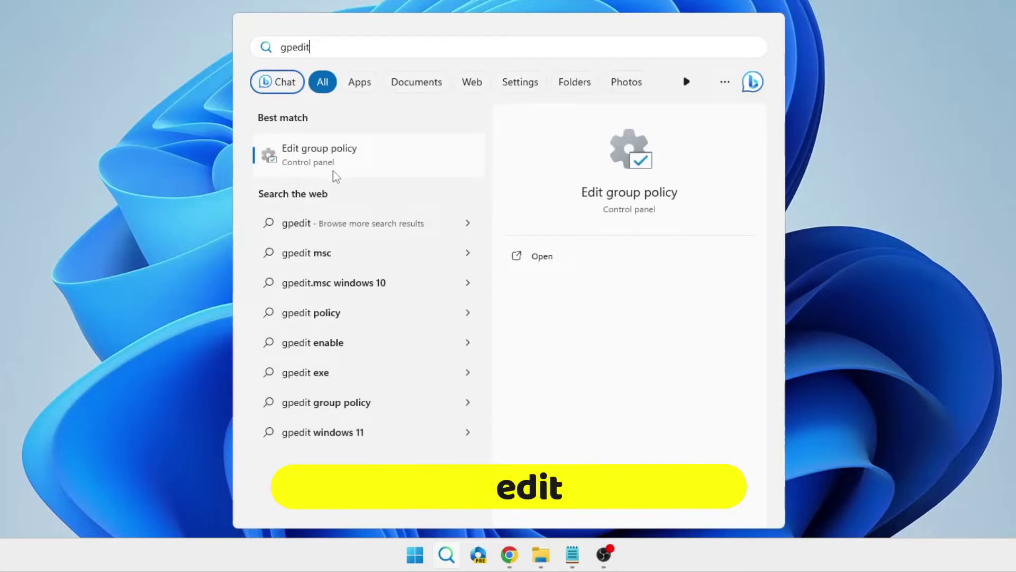
left_click(347, 165)
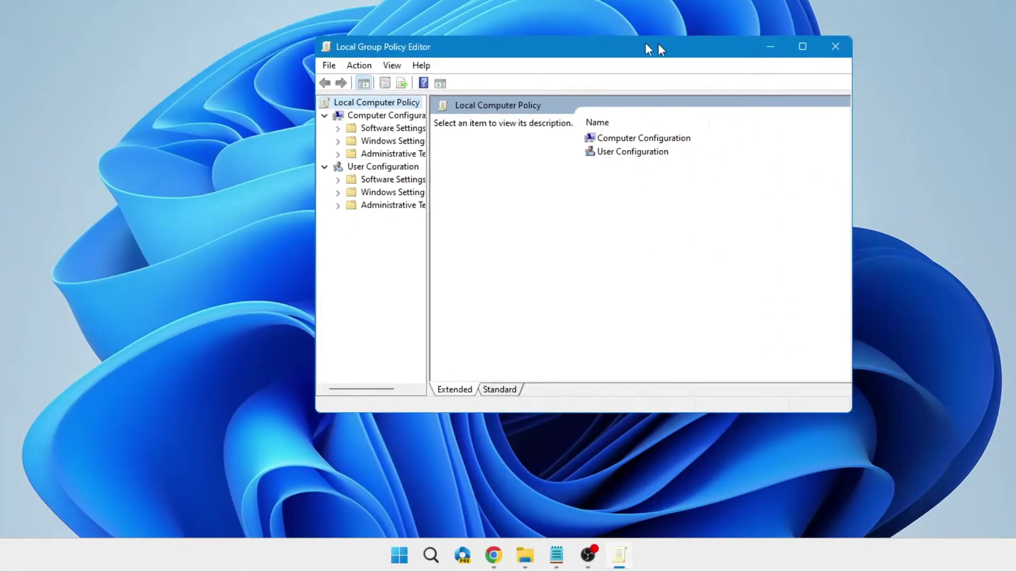
left_click_drag(654, 44, 521, 41)
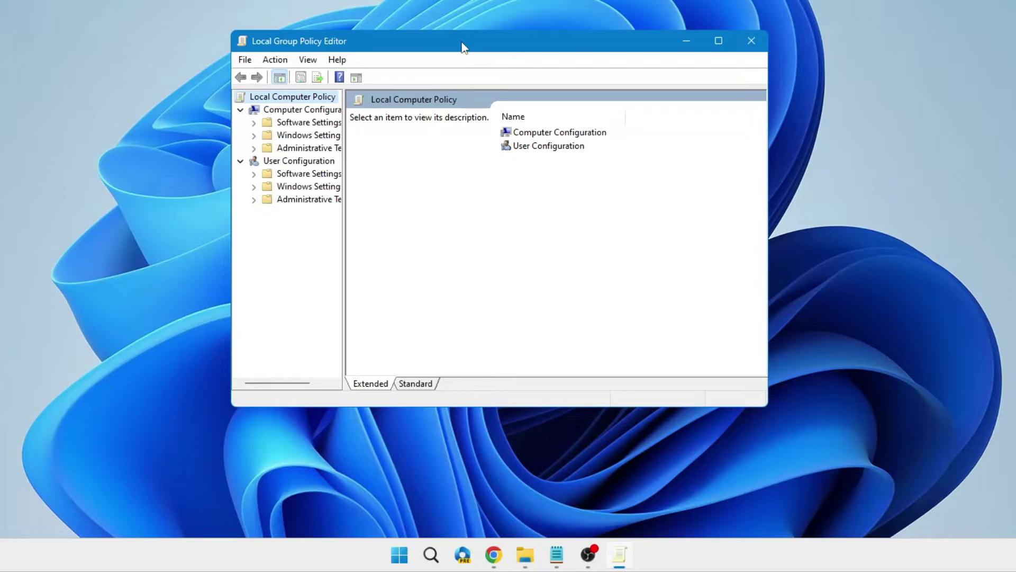
left_click_drag(462, 47, 474, 34)
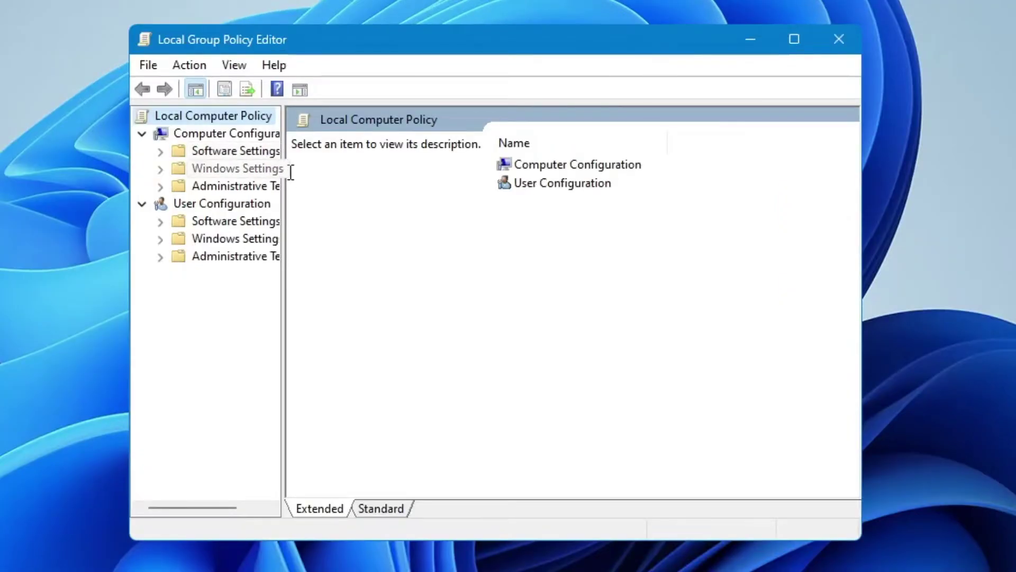
left_click_drag(283, 164, 361, 166)
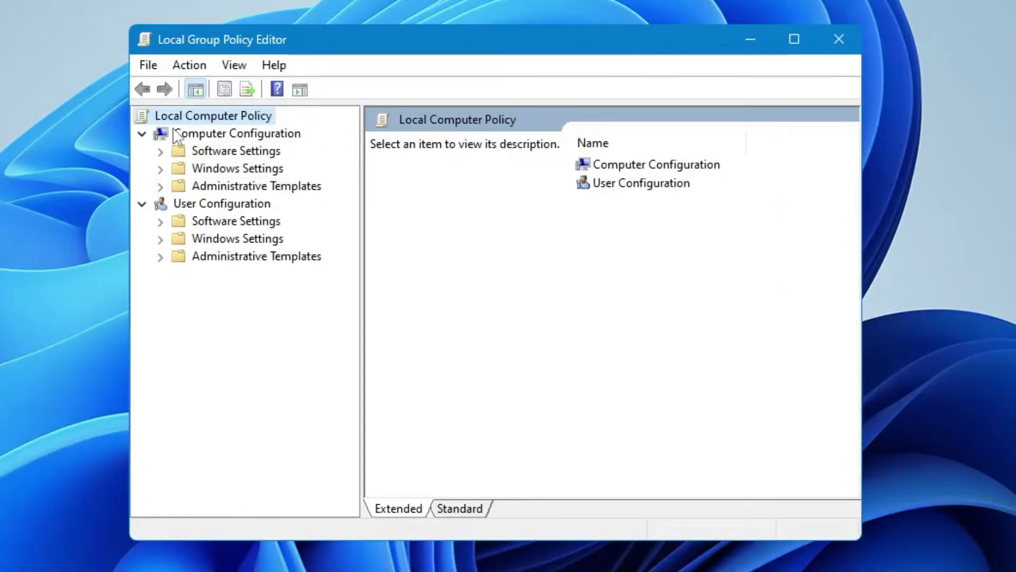
Under Computer Configuration, open Administrative Templates > Network > QoS Packet Scheduler.
left_click(211, 136)
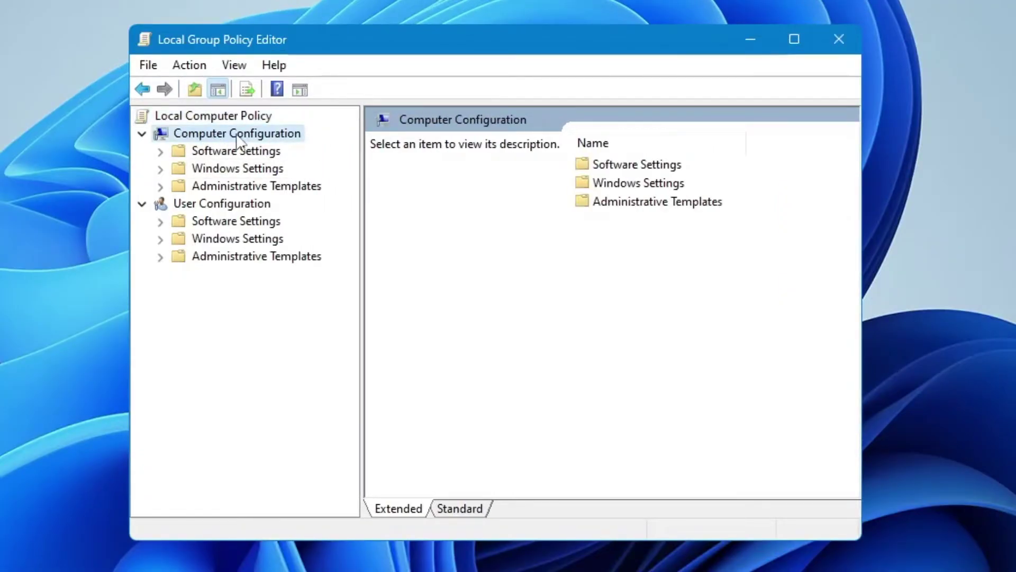
left_click(233, 203)
left_click(250, 188)
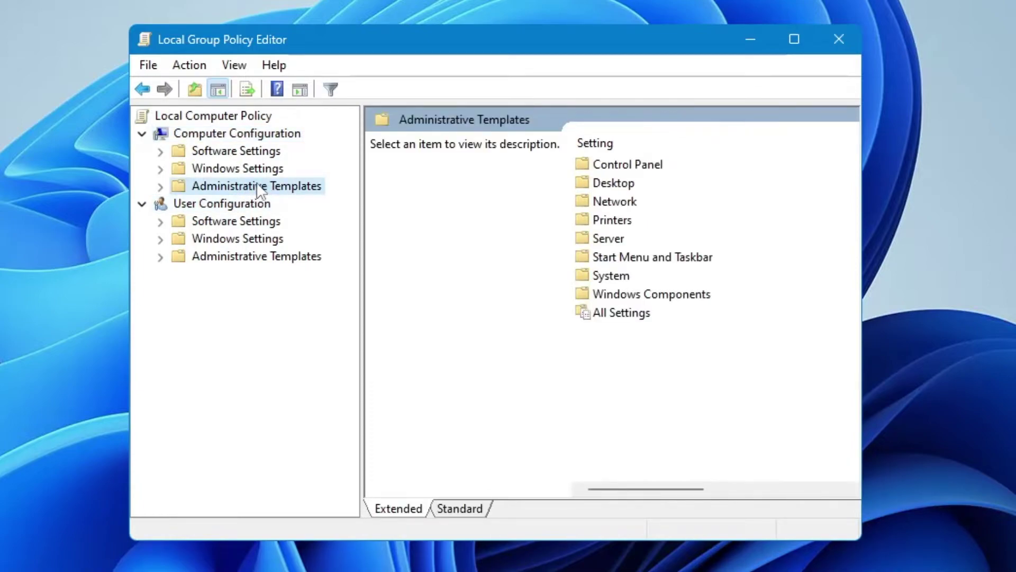
left_click(632, 203)
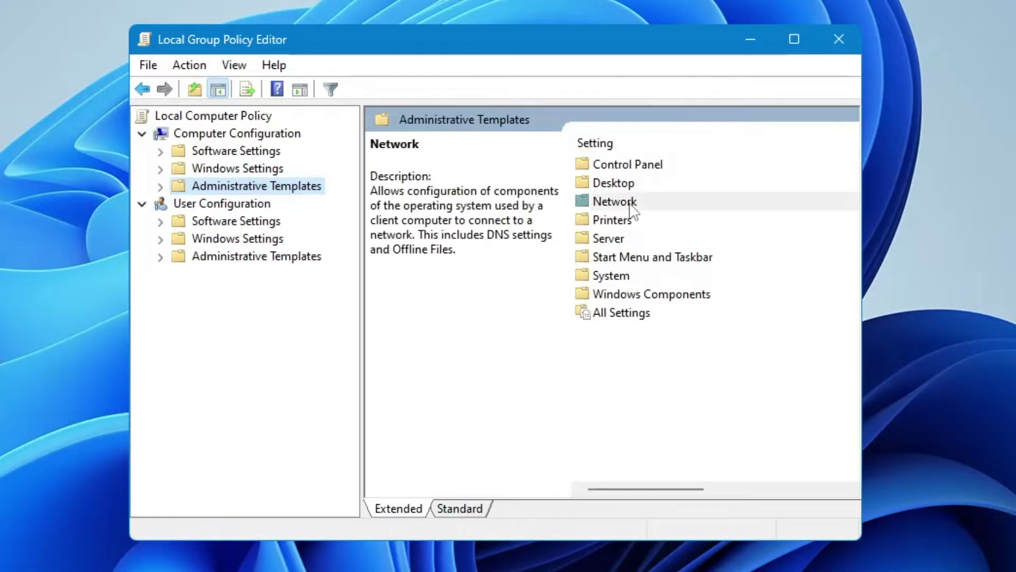
double_click(633, 203)
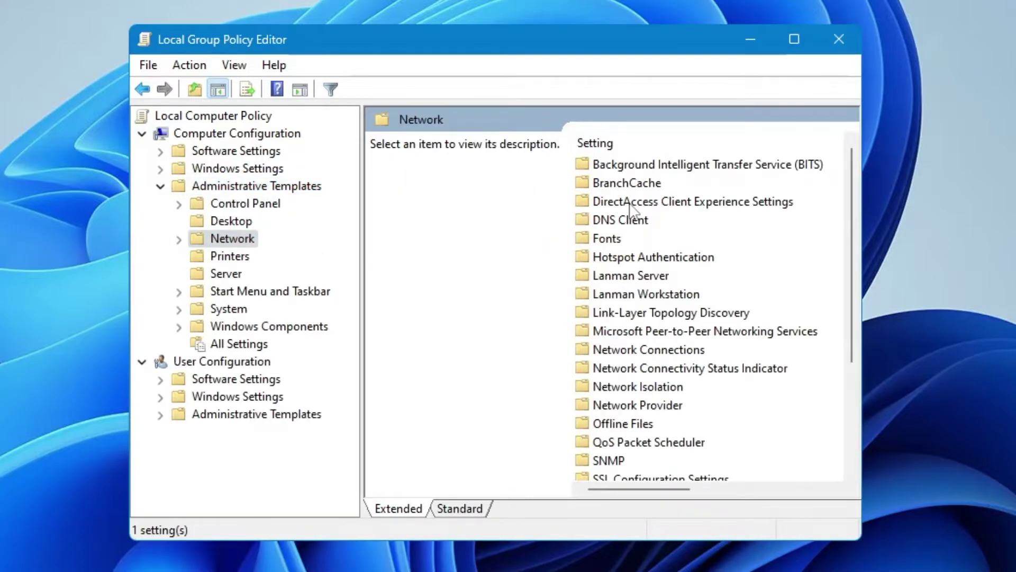
scroll(625, 317, "down", 1)
left_click(614, 386)
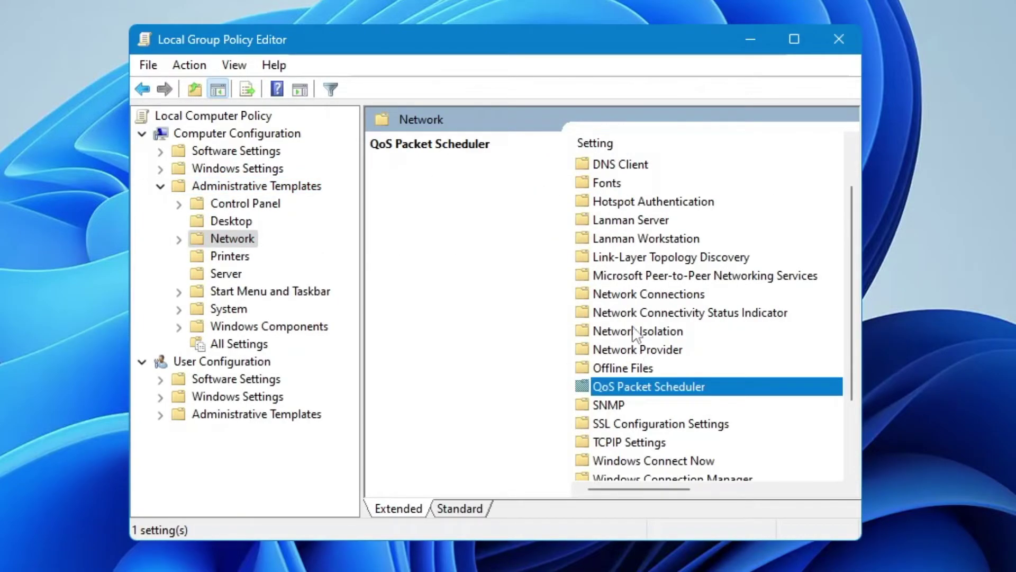
double_click(659, 393)
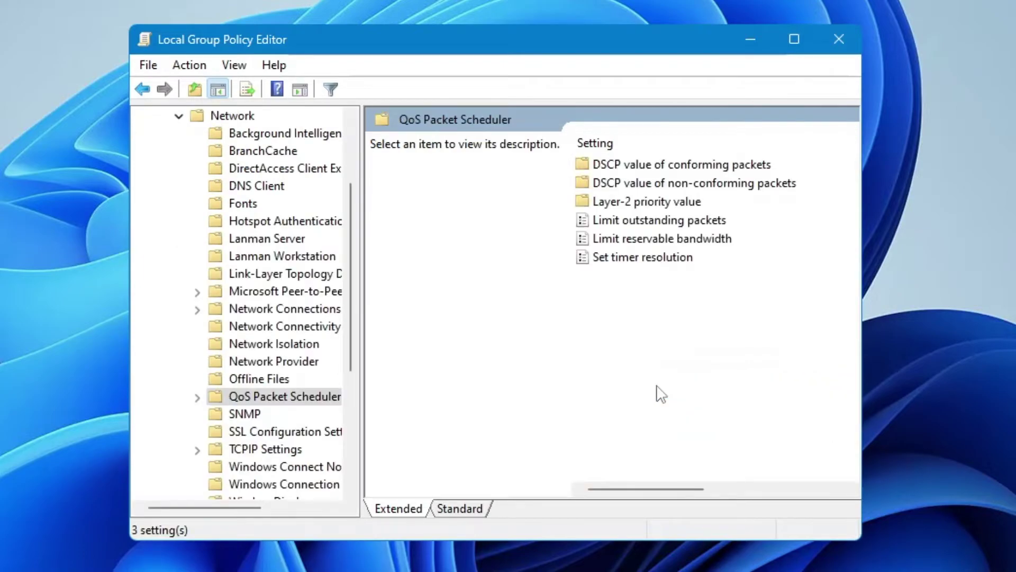
Enable the Limit reservable bandwidth policy with a bandwidth limit of 90%, save it and close the policy editor.
double_click(678, 244)
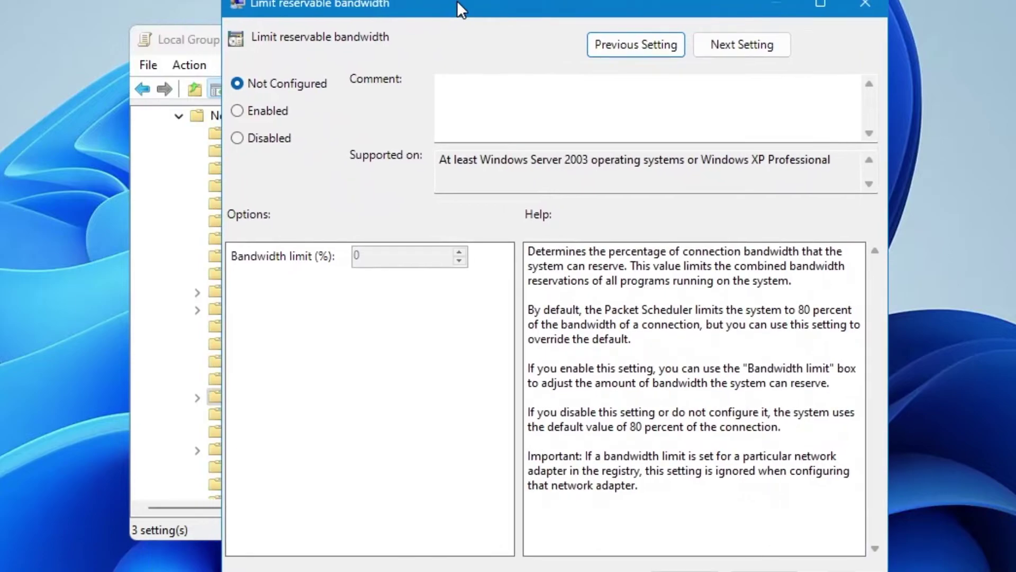
left_click_drag(456, 1, 480, 29)
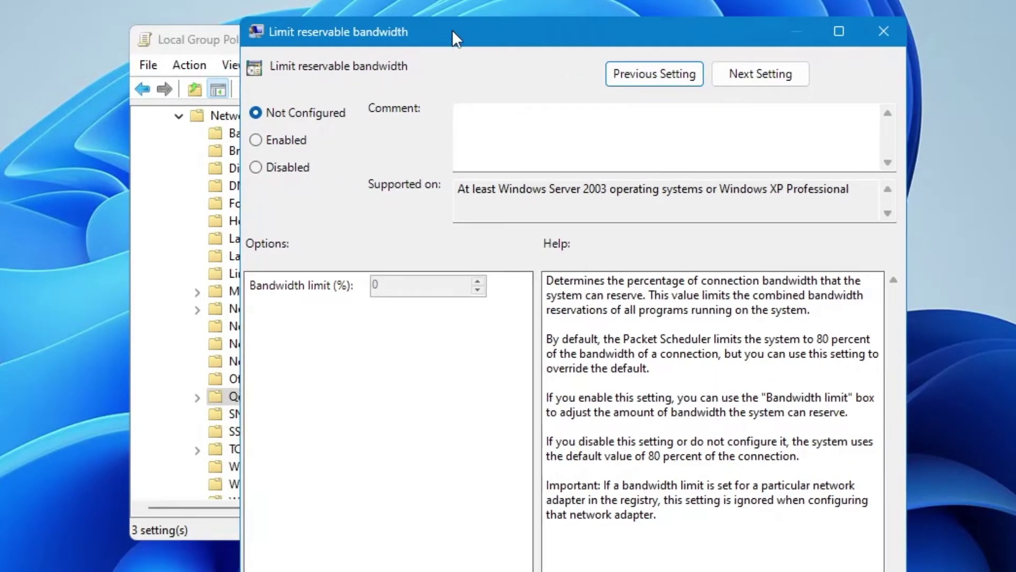
left_click(257, 141)
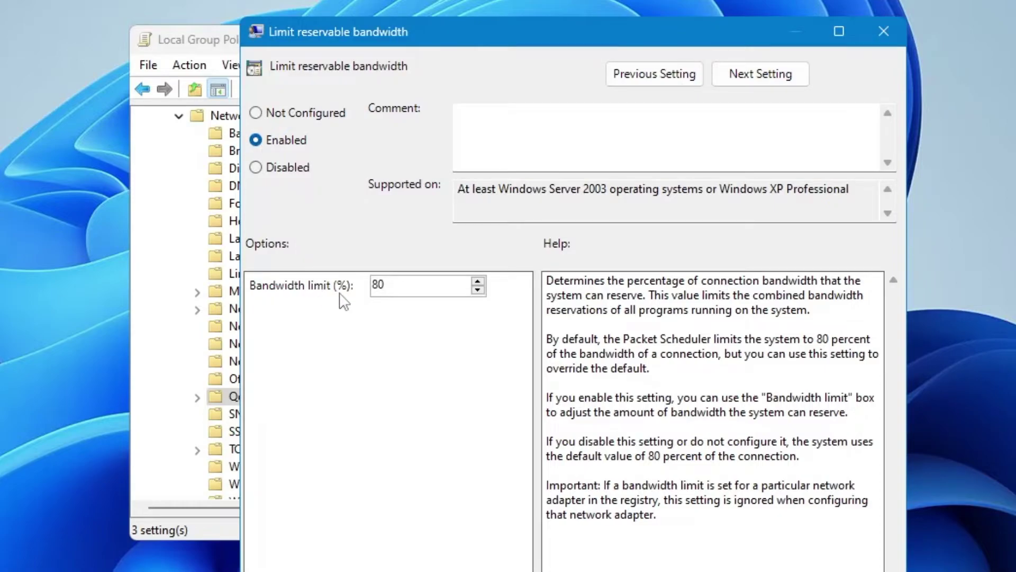
left_click_drag(385, 284, 370, 288)
type("90")
key("alt+a")
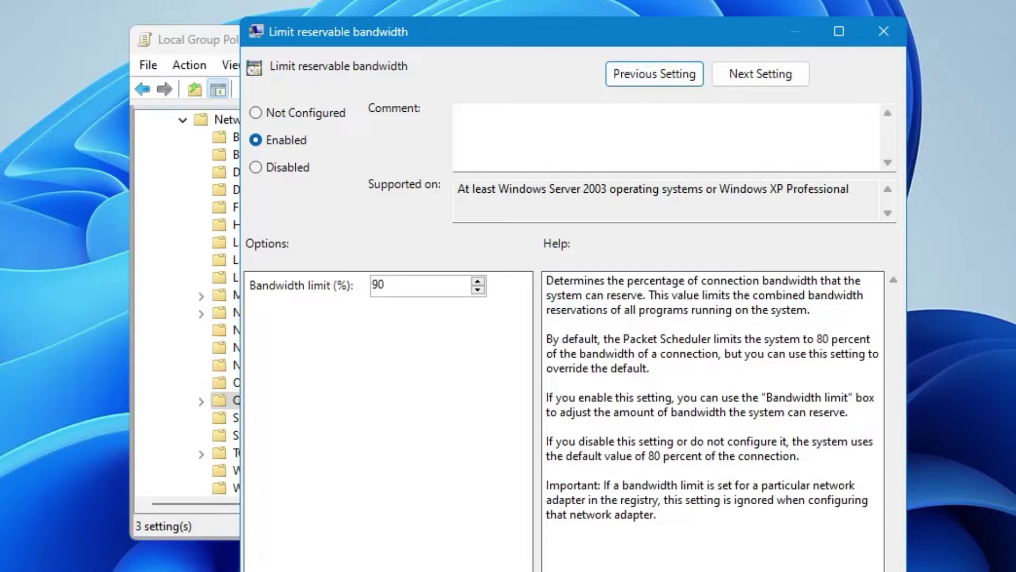
key("Return")
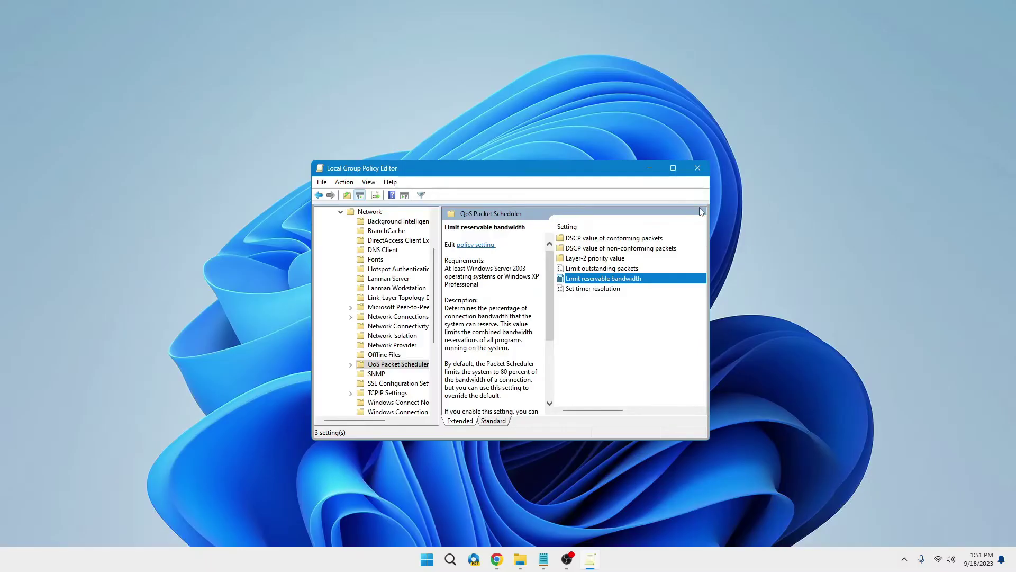
key("alt+F4")
Open the Network Connections window by running ncpa.cpl from Windows search.
left_click(461, 560)
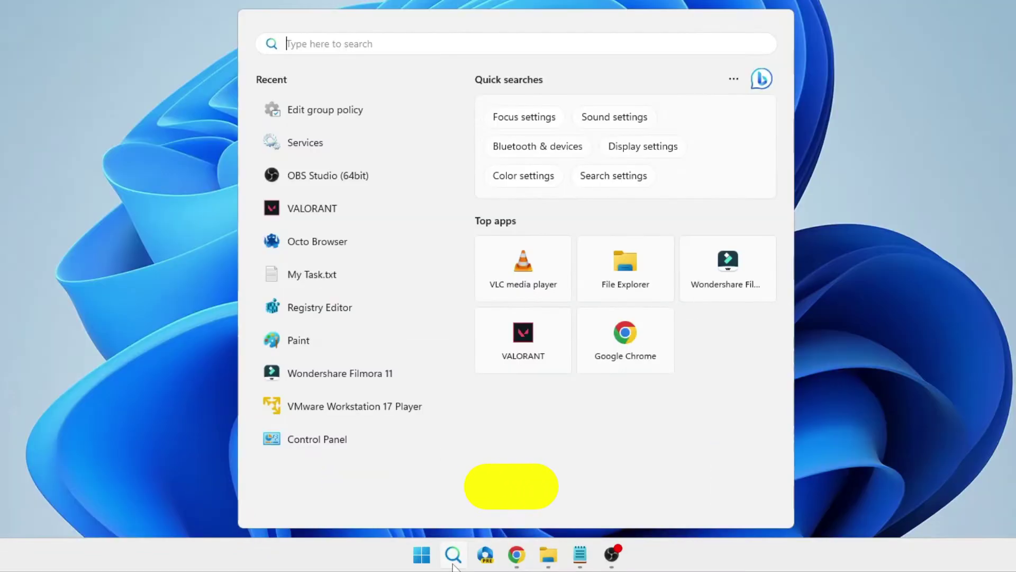
type("ncpa")
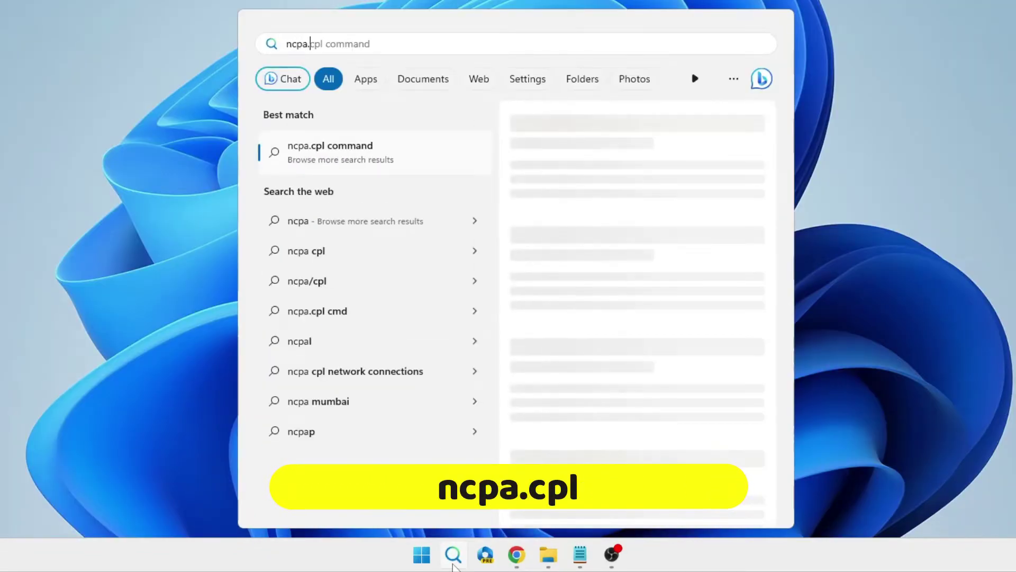
type(".cpl")
key("Return")
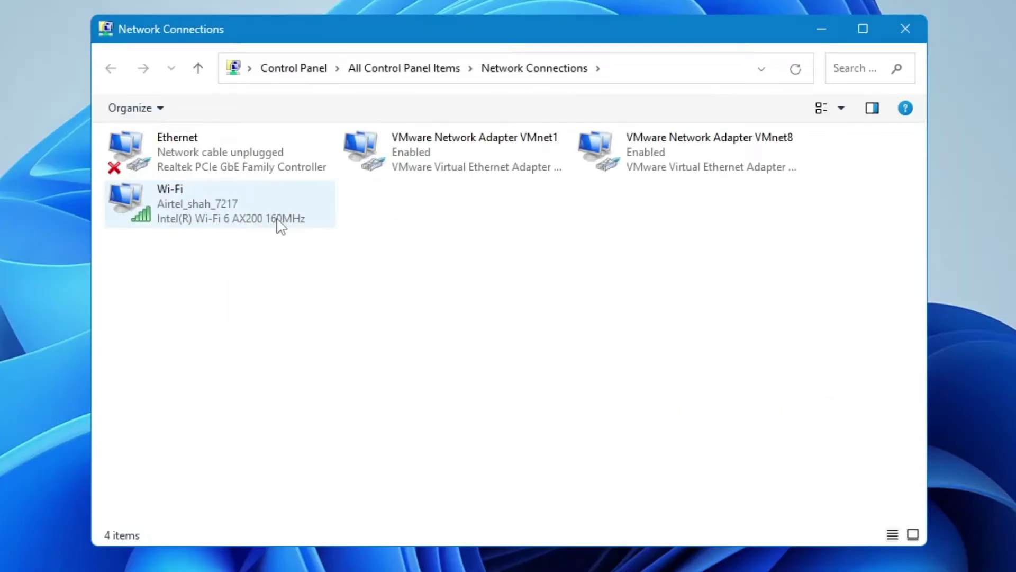
Disable Internet Protocol Version 6 (TCP/IPv6) in the Wi-Fi connection's properties and save the change.
left_click(274, 223)
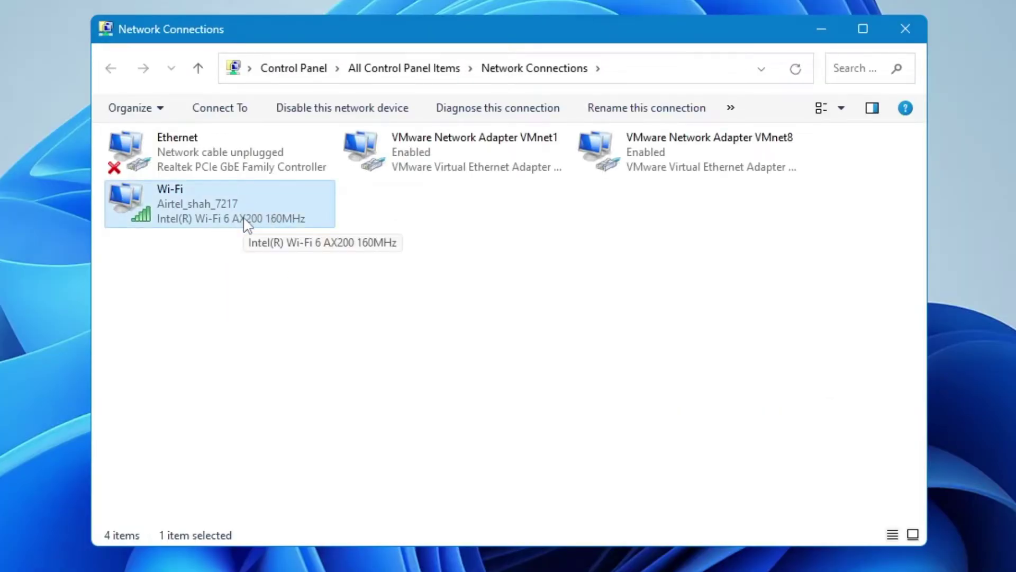
right_click(248, 206)
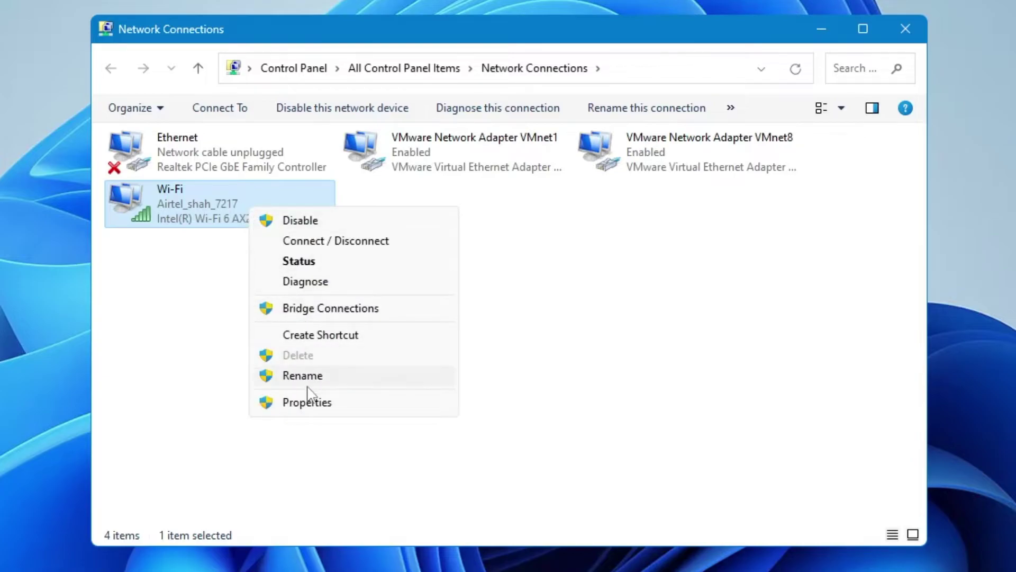
left_click(328, 402)
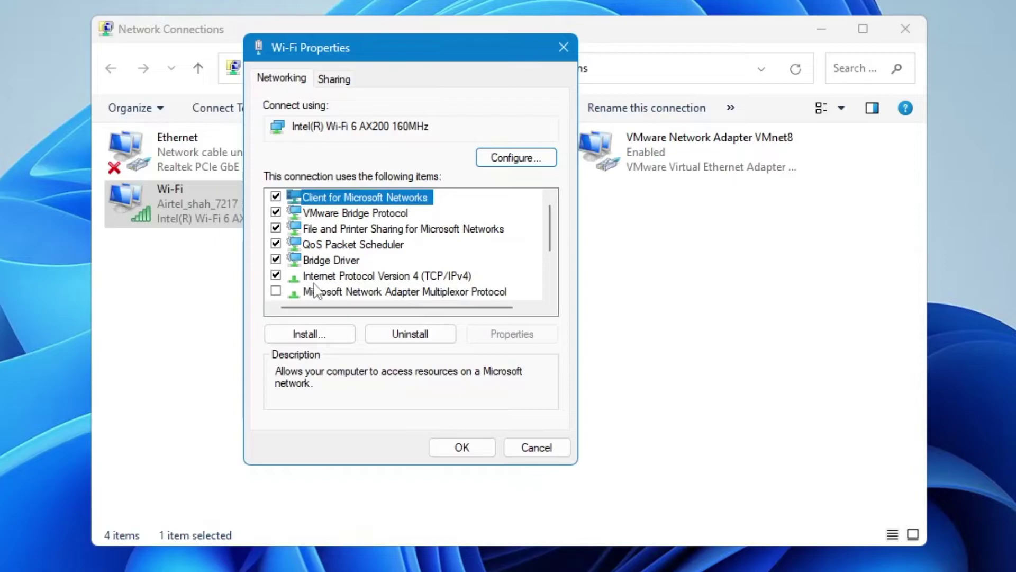
scroll(352, 271, "down", 1)
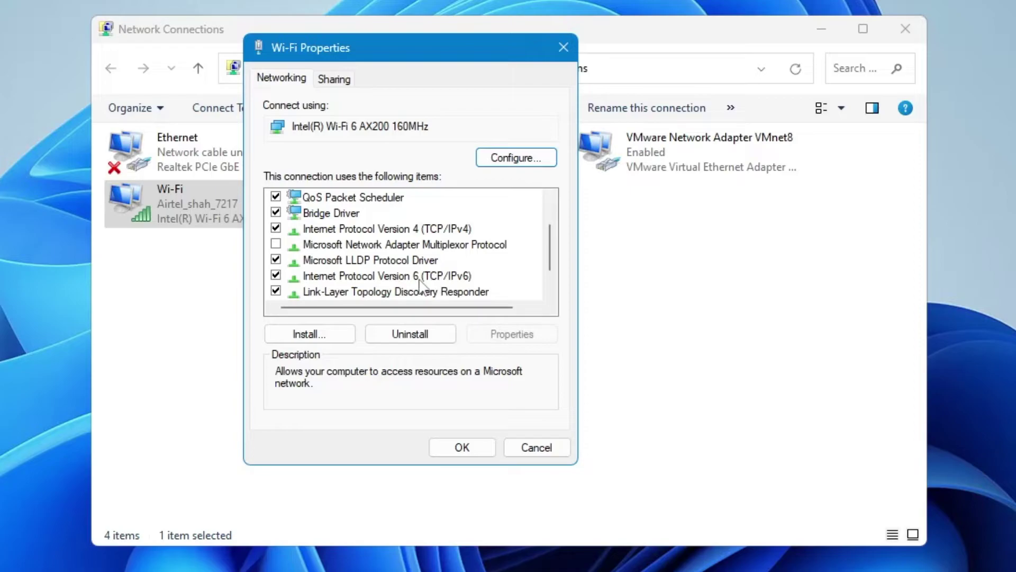
left_click(276, 275)
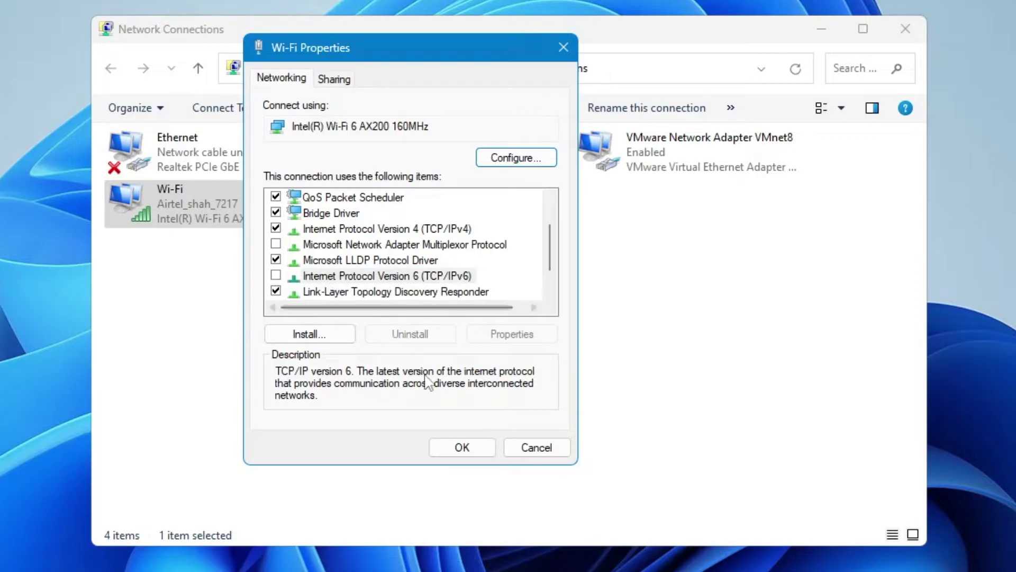
left_click(462, 447)
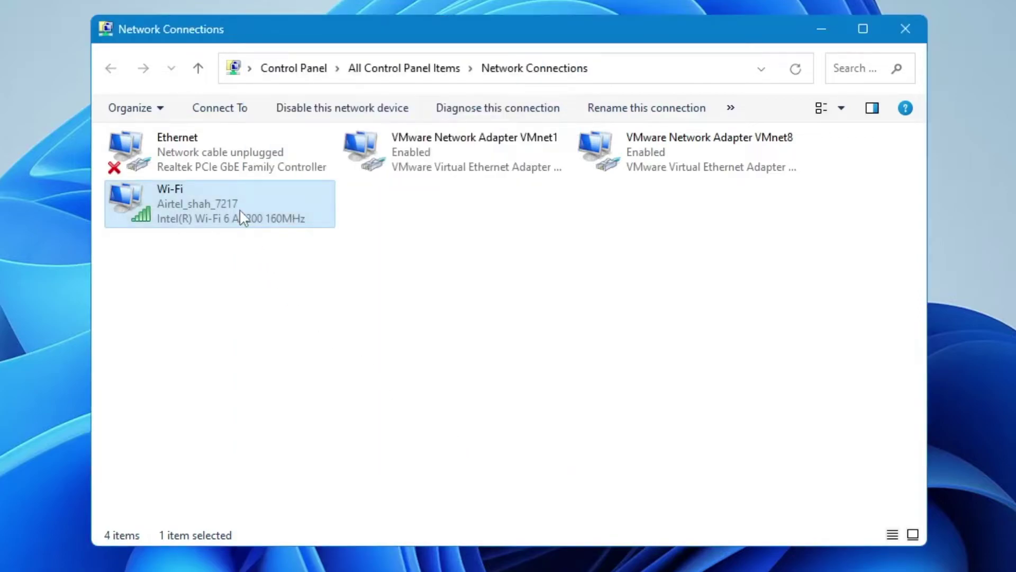
Open the Wi-Fi adapter's device configuration and turn off Allow the computer to turn off this device to save power.
right_click(221, 206)
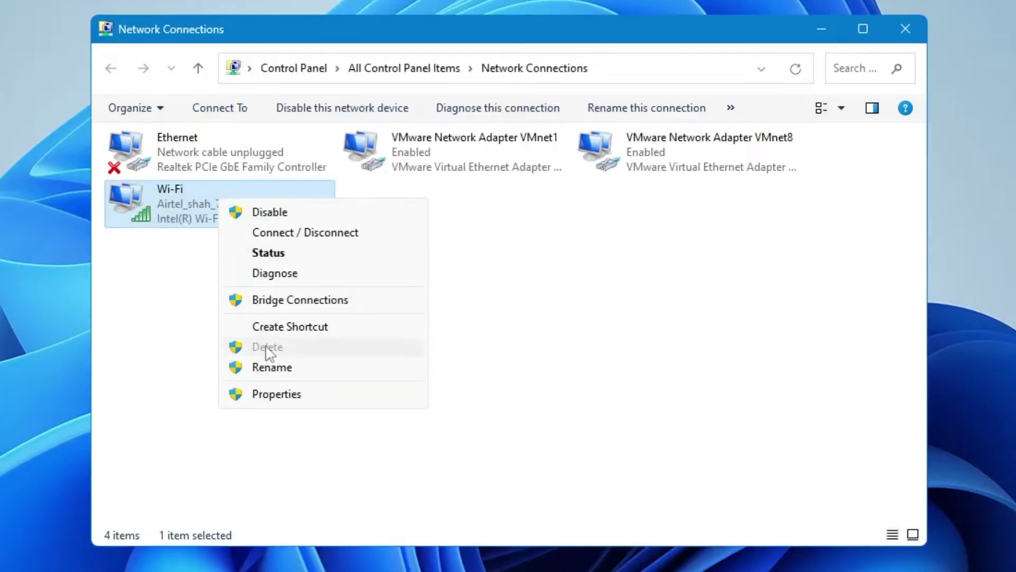
left_click(275, 398)
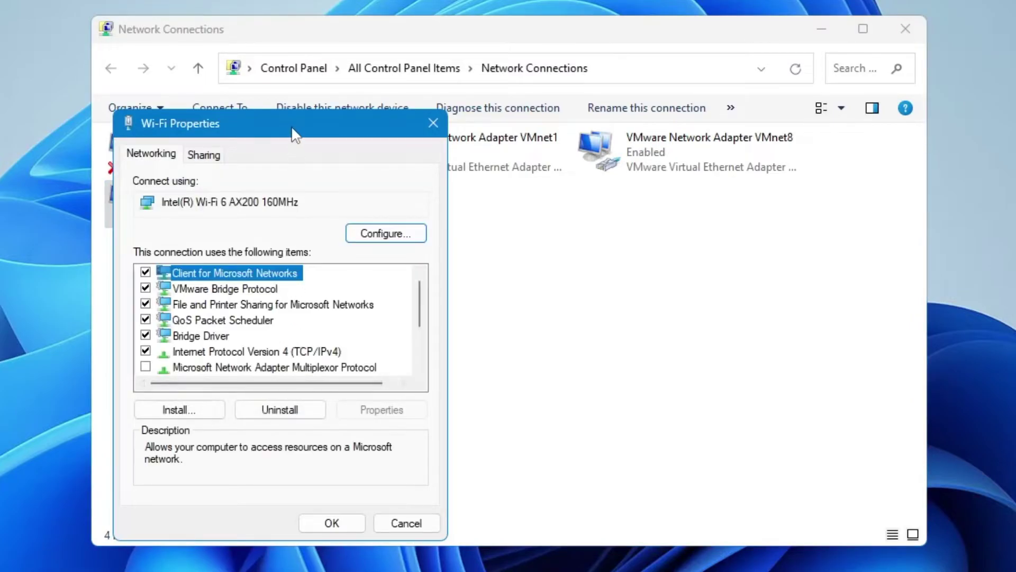
left_click_drag(290, 127, 425, 108)
left_click(520, 214)
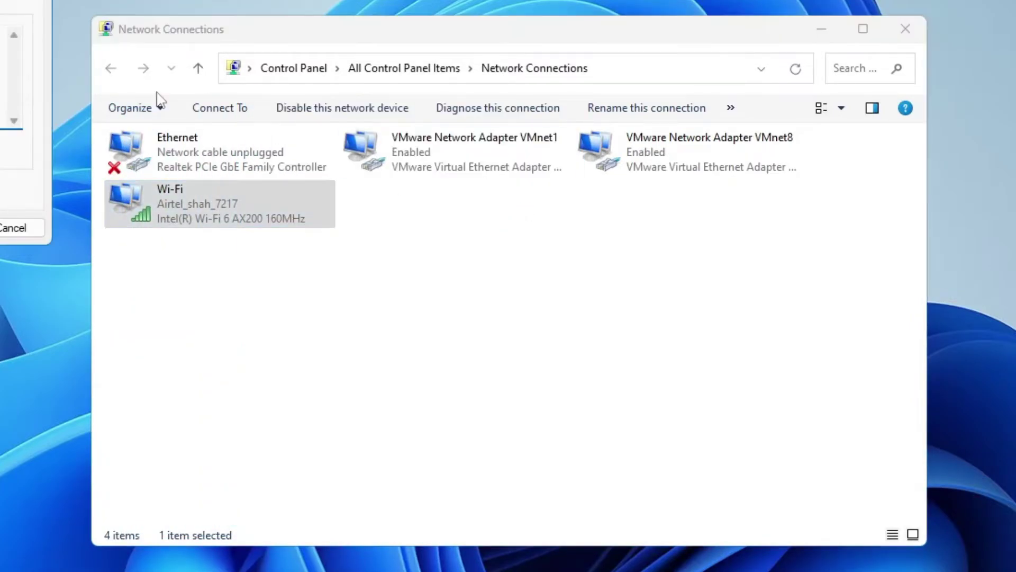
left_click_drag(400, 85, 431, 73)
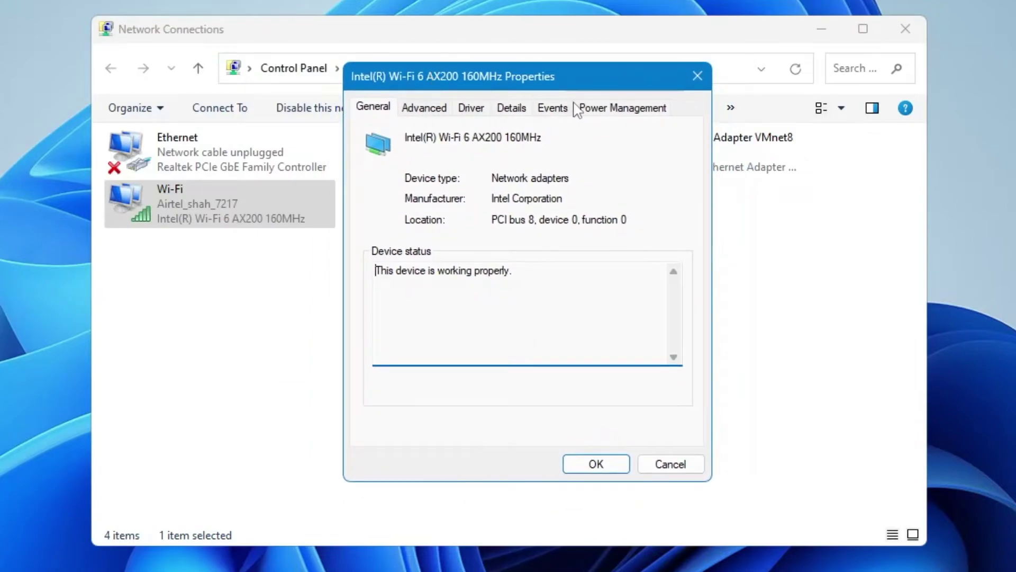
left_click(615, 111)
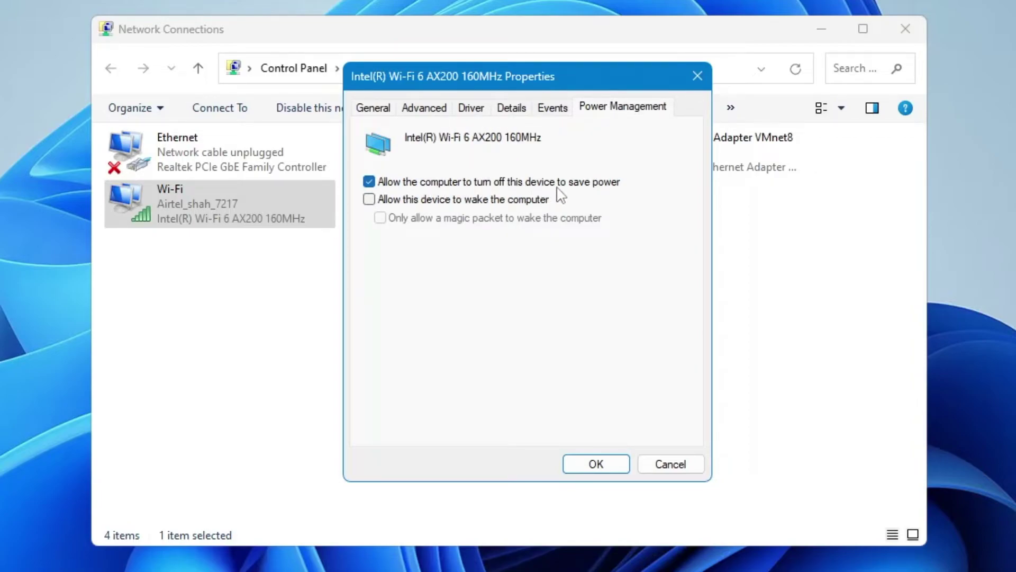
left_click(450, 185)
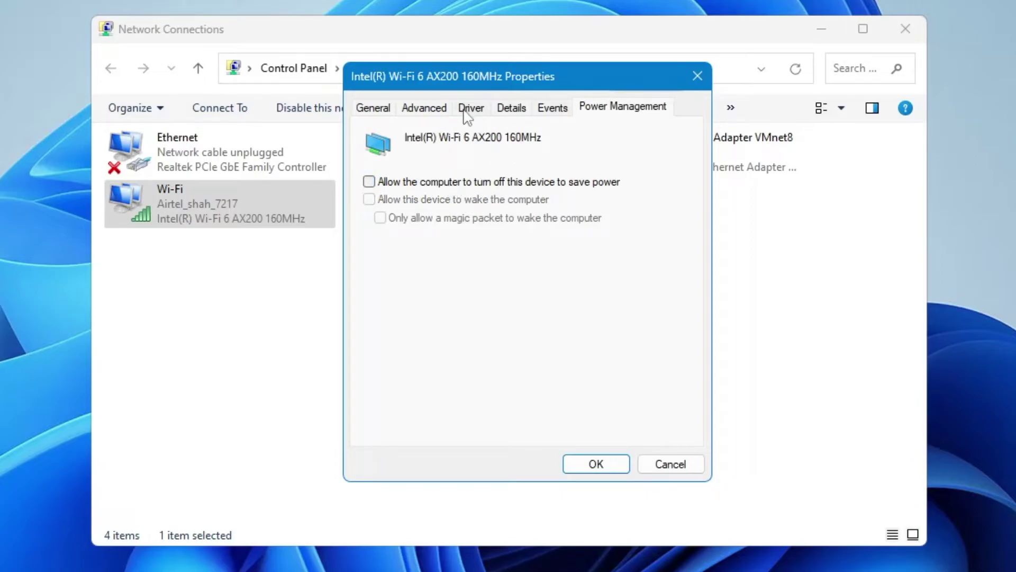
Choose the value of the Fat Channel Intolerant property in the Wi-Fi adapter's advanced settings.
left_click(427, 113)
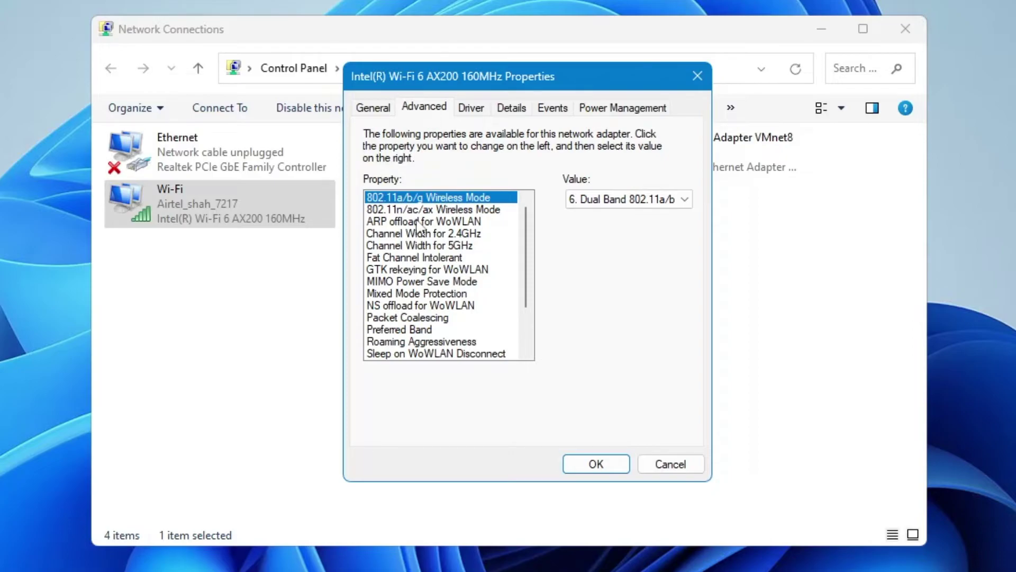
left_click(418, 268)
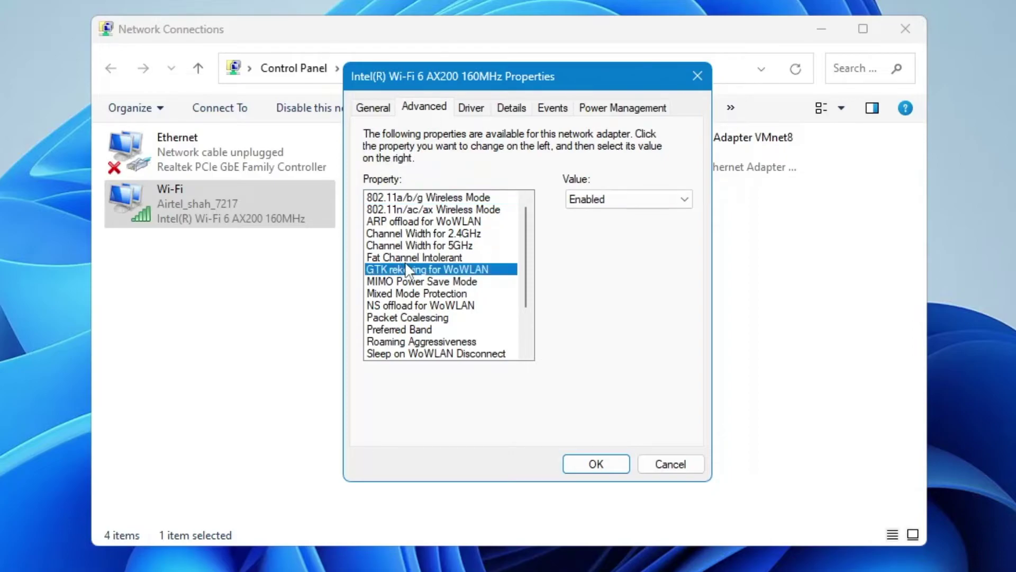
left_click(418, 258)
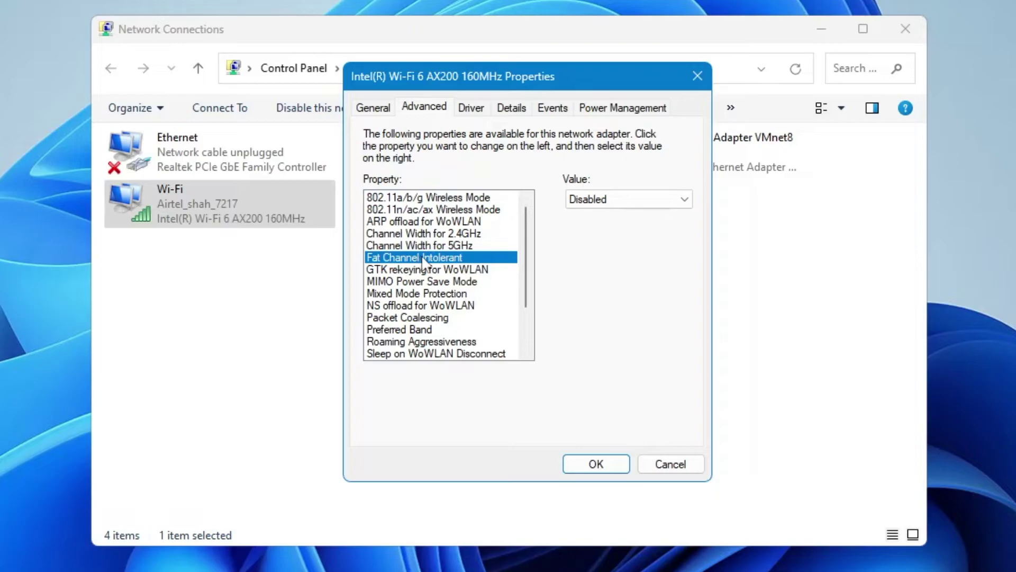
left_click(628, 203)
left_click(602, 229)
Set Roaming Aggressiveness to 1. Lowest and Preferred Band to 3. Prefer 5GHz band, and save the adapter settings.
left_click(437, 343)
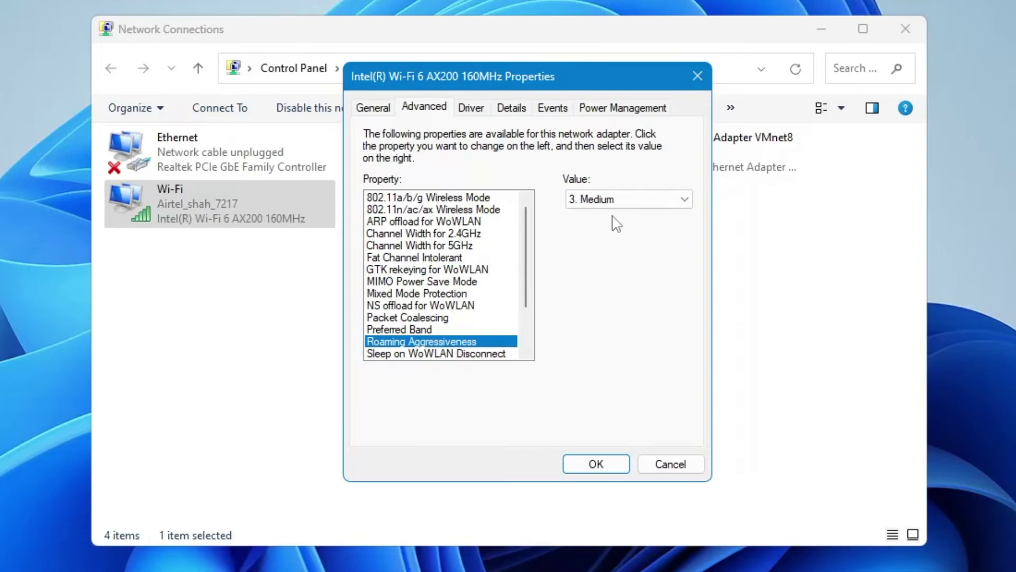
left_click(631, 204)
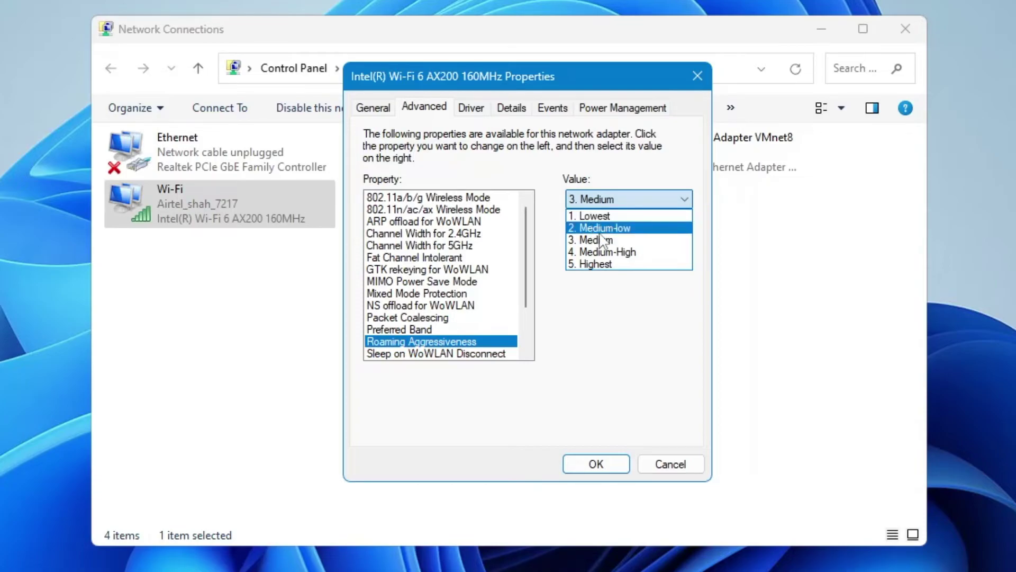
left_click(598, 216)
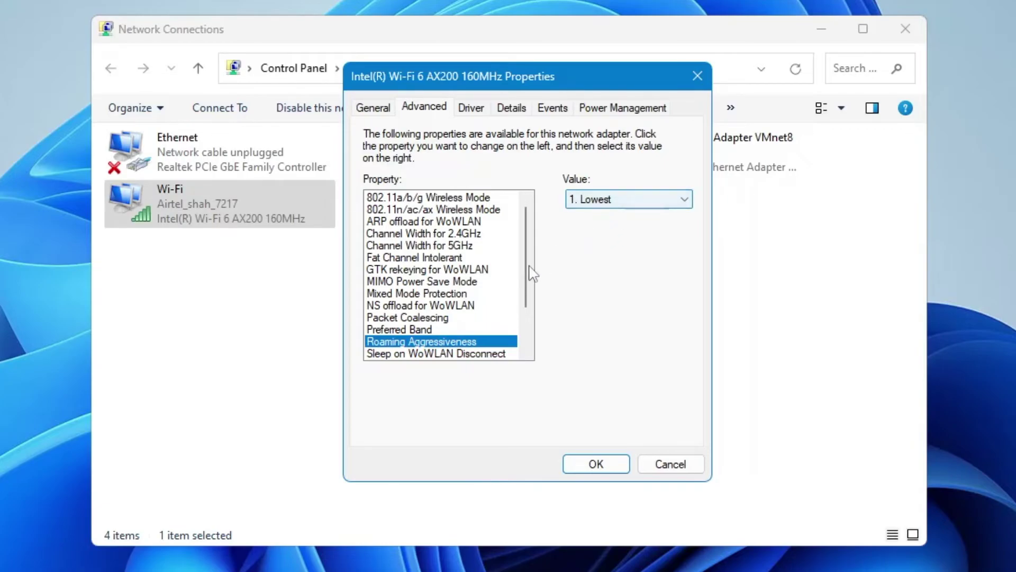
left_click(421, 333)
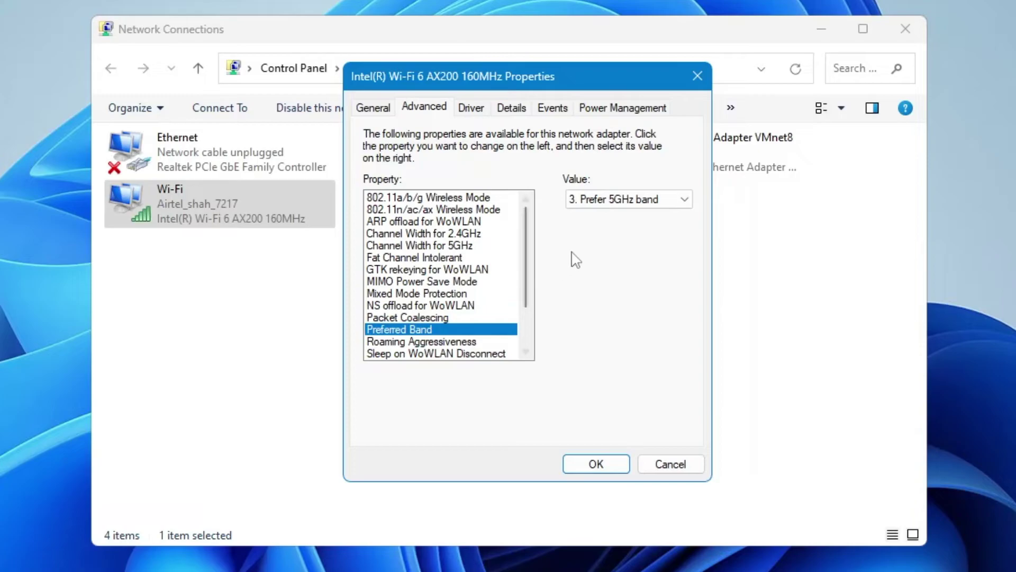
left_click(626, 200)
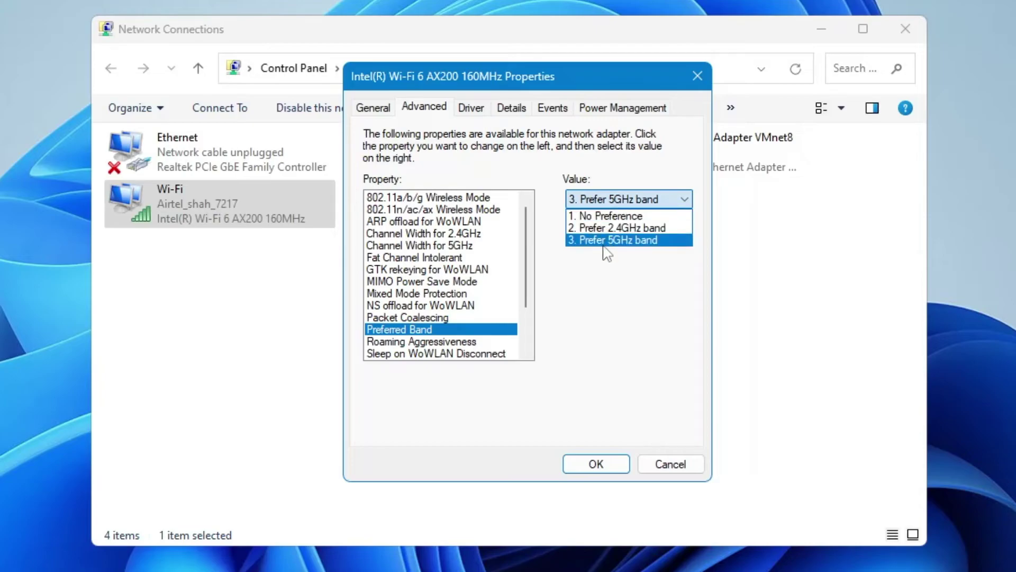
left_click(644, 241)
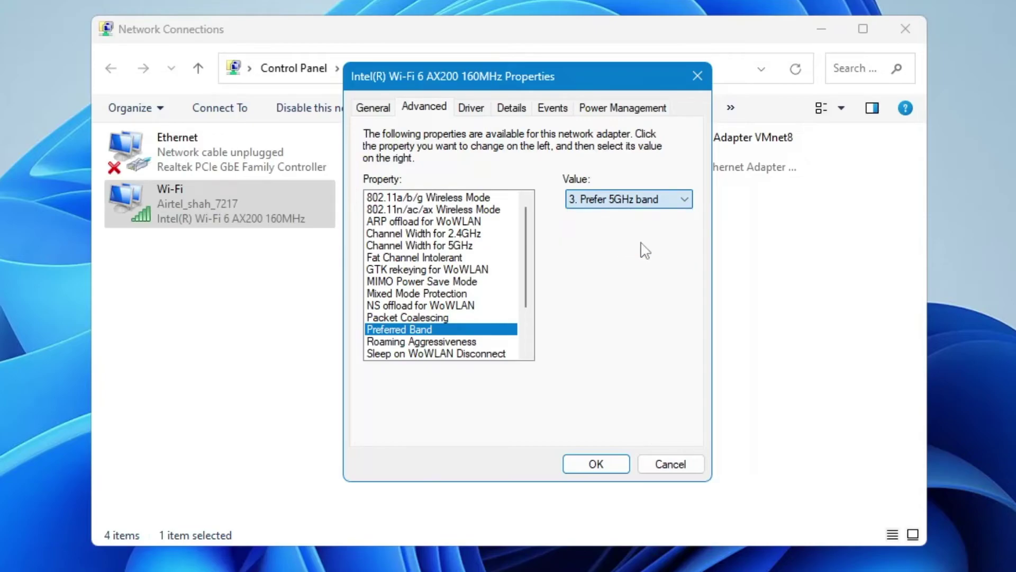
left_click(596, 464)
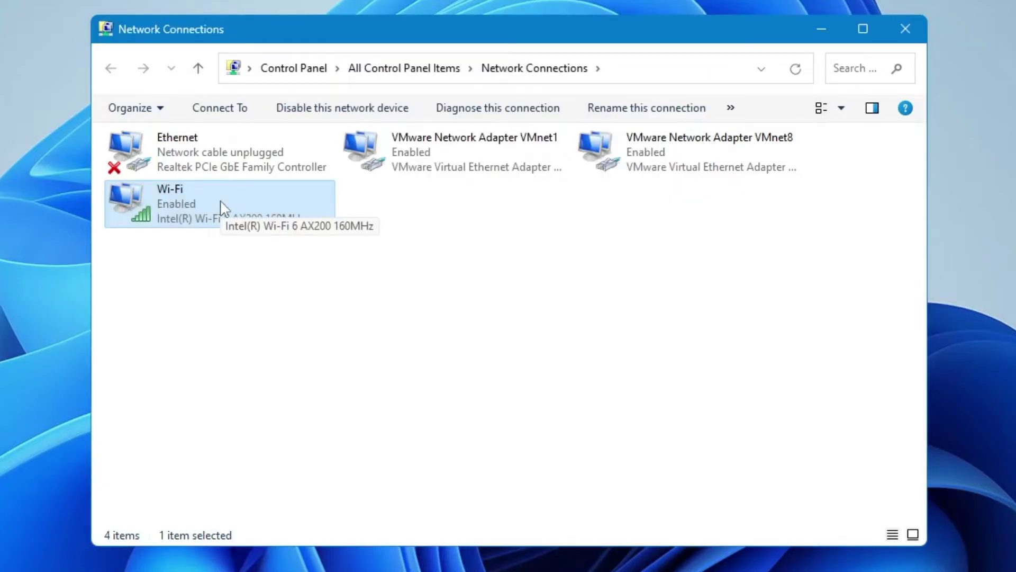
Switch the Wi-Fi connection's IPv4 properties to manually specified DNS servers, enter 1.0.0.1, and save both property dialogs.
right_click(224, 199)
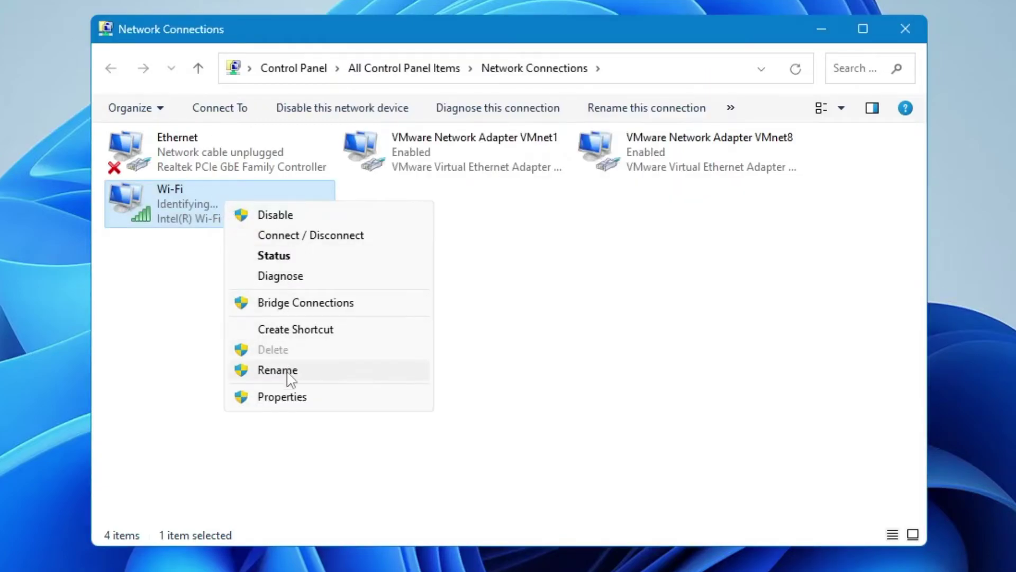
left_click(290, 396)
left_click(373, 268)
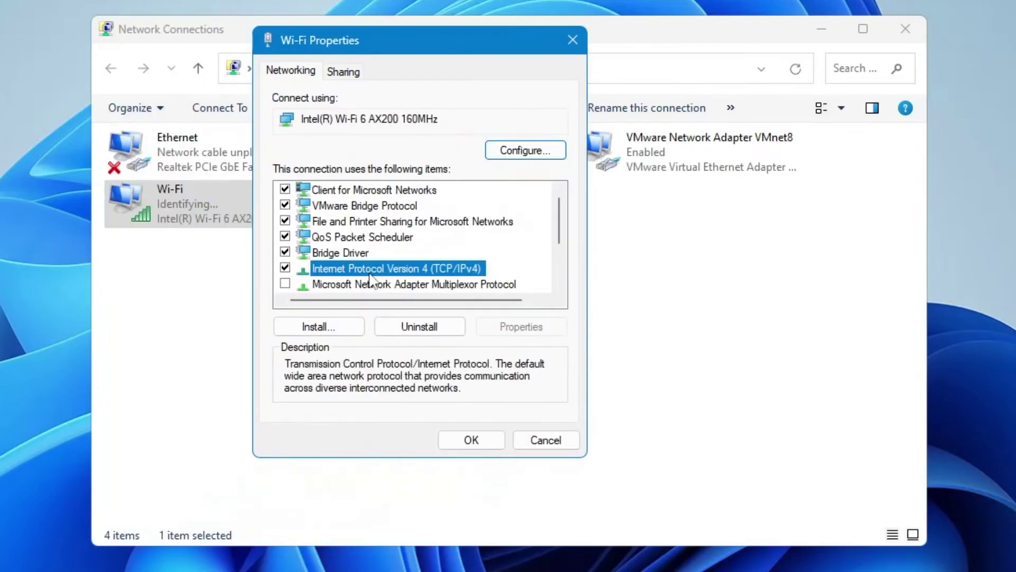
double_click(418, 270)
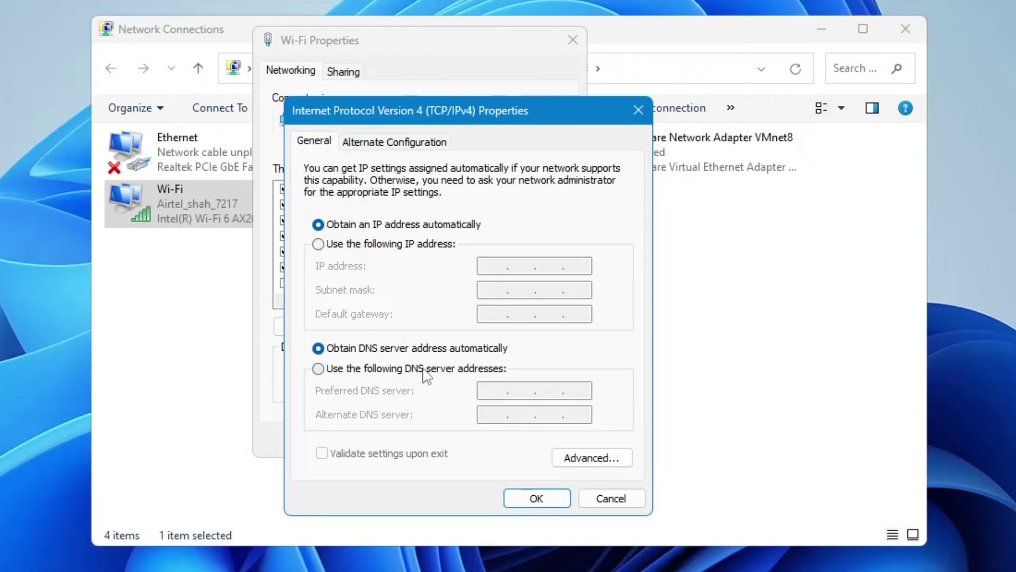
left_click(364, 370)
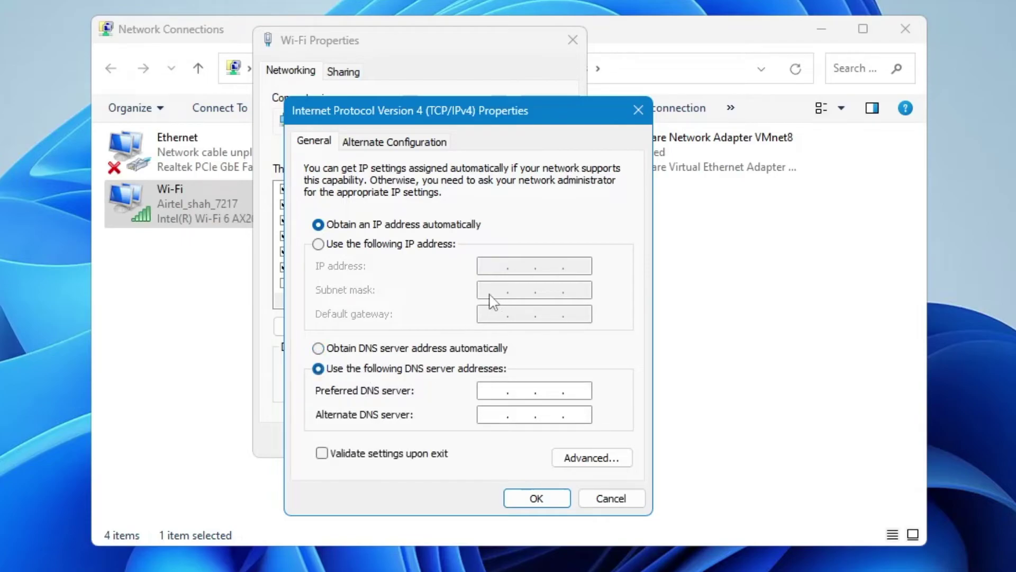
type("1.0.0.1")
left_click(531, 497)
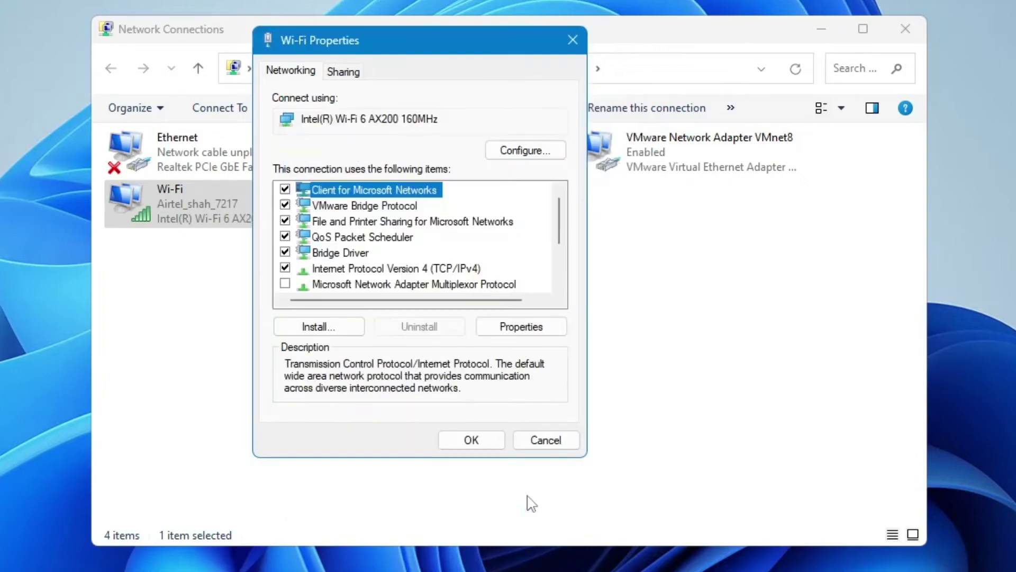
left_click(472, 440)
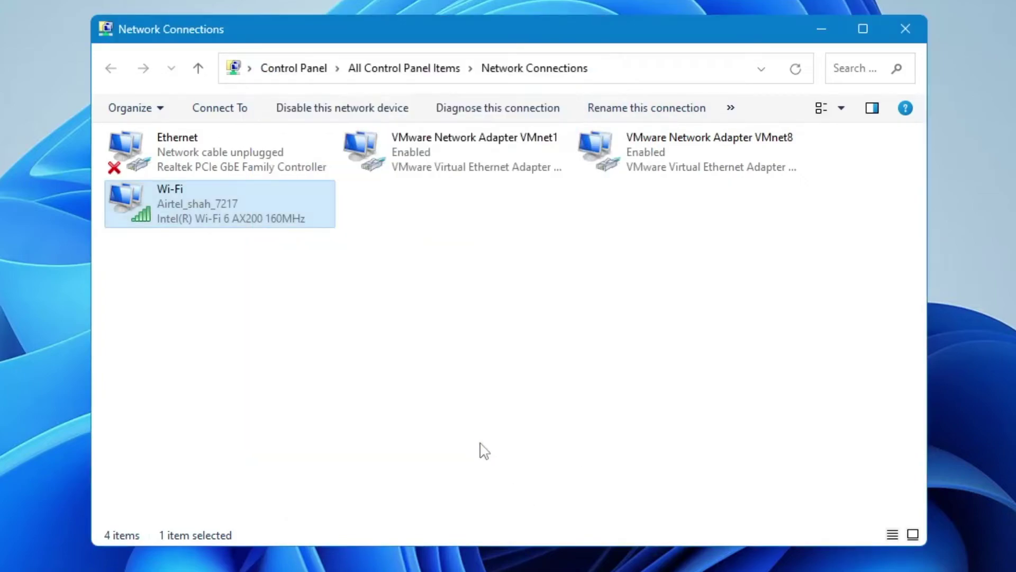
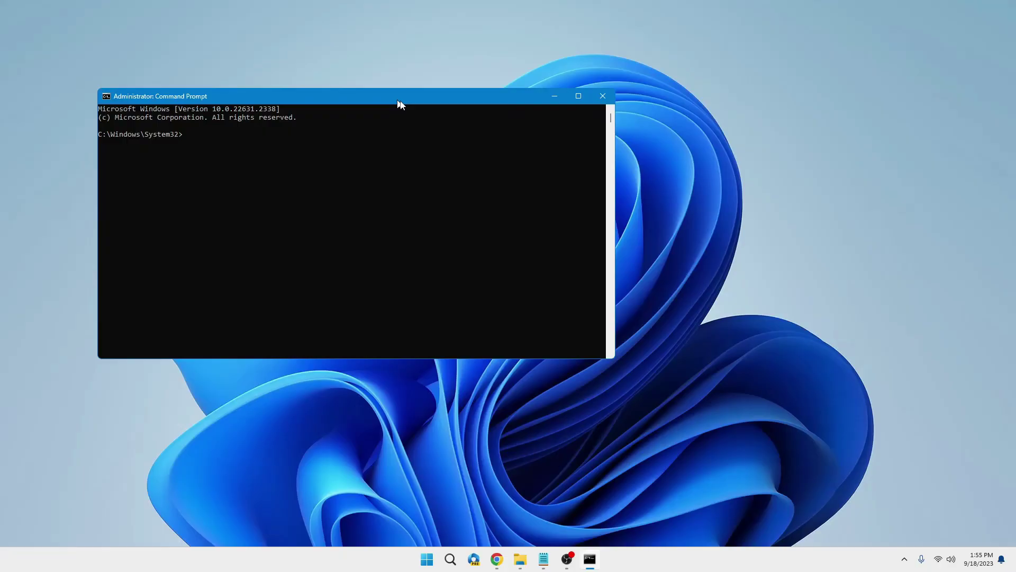
In the administrator Command Prompt, run bcdedit /set disabledynamictick yes and netsh winsock reset.
left_click_drag(399, 104, 569, 174)
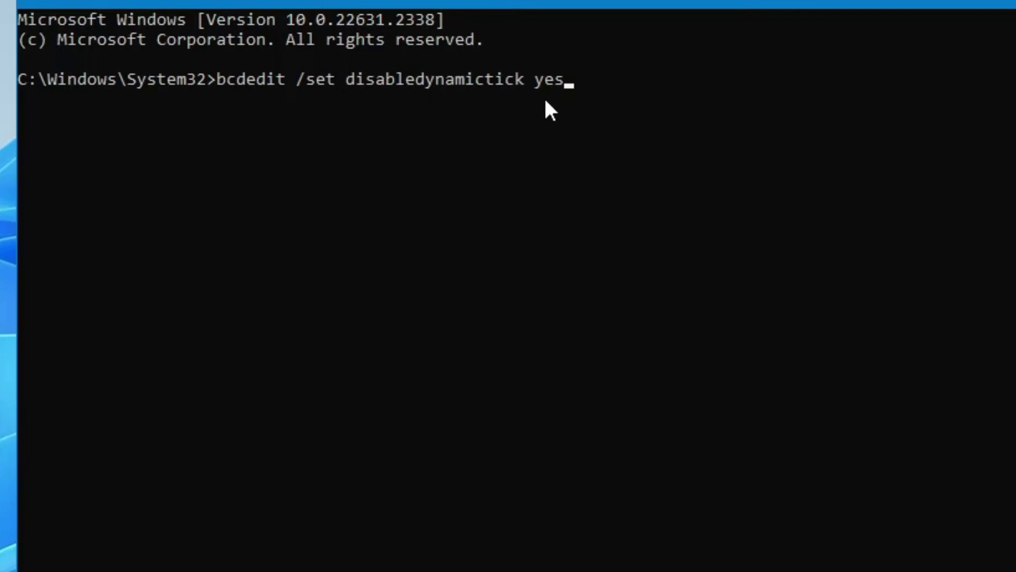
key("Return")
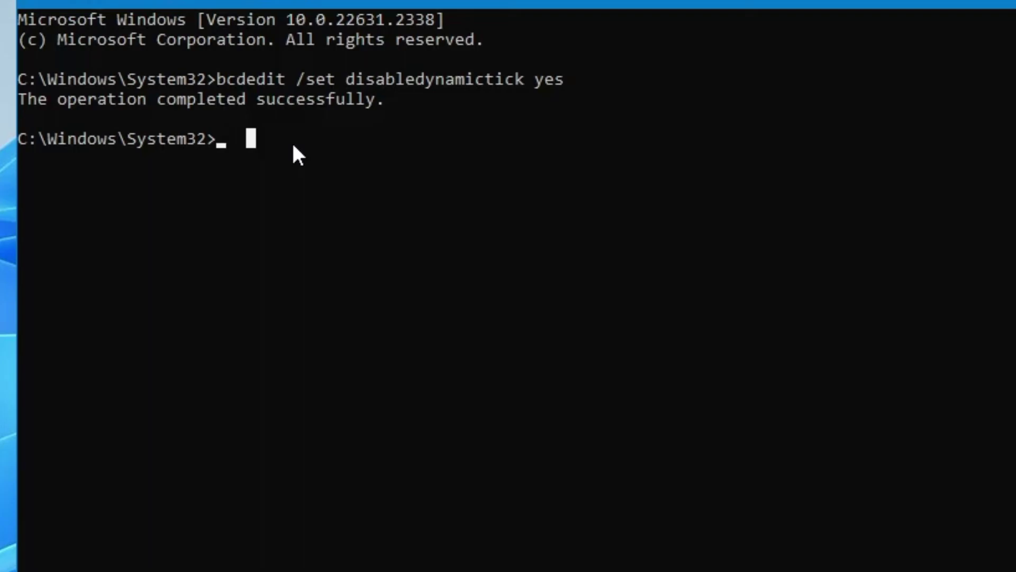
type("netsh winsco")
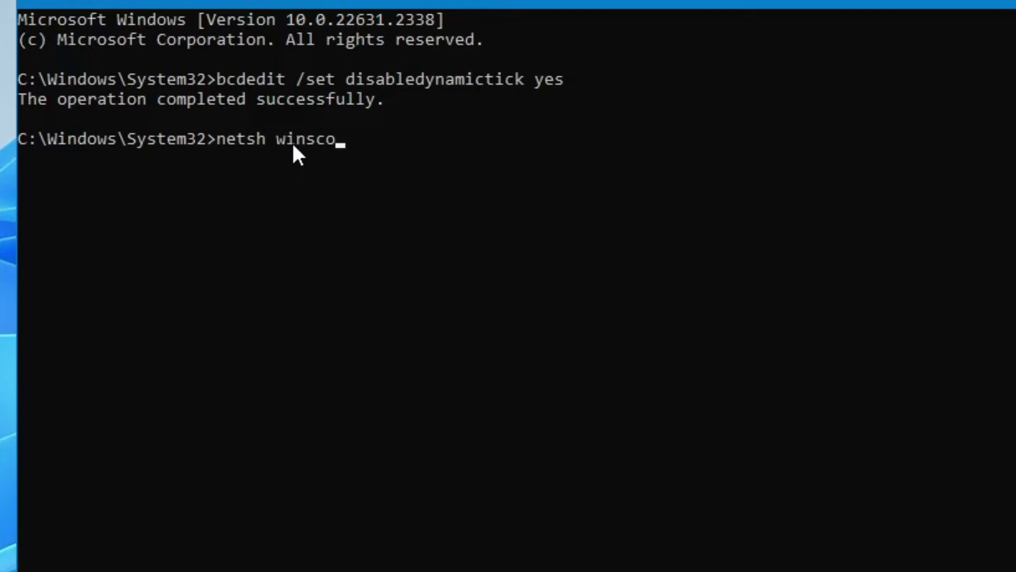
key("BackSpace")
key("BackSpace")
type("ock reset")
key("Return")
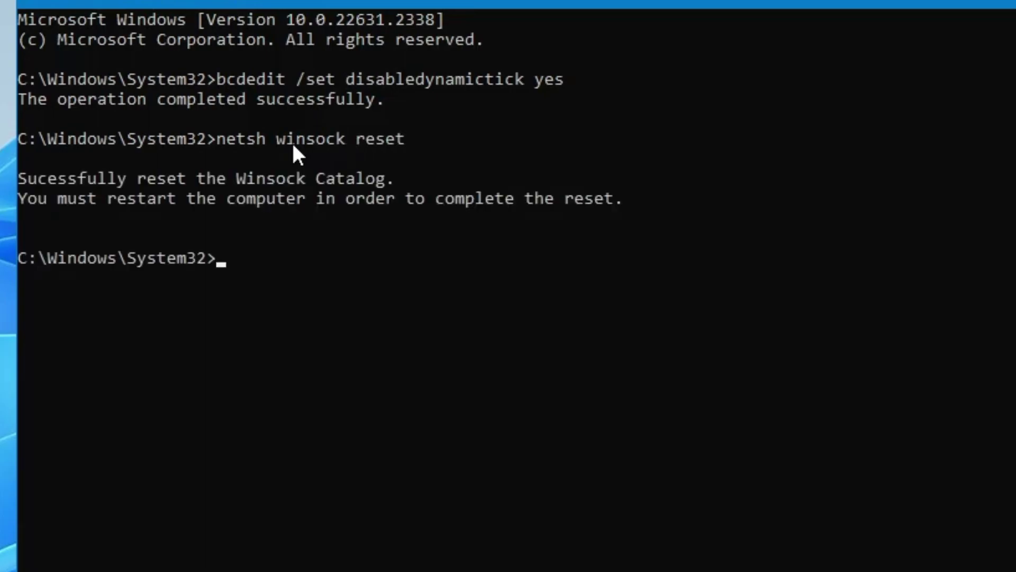
Flush the DNS resolver cache by running ipconfig /flushdns.
type("ipconfig /")
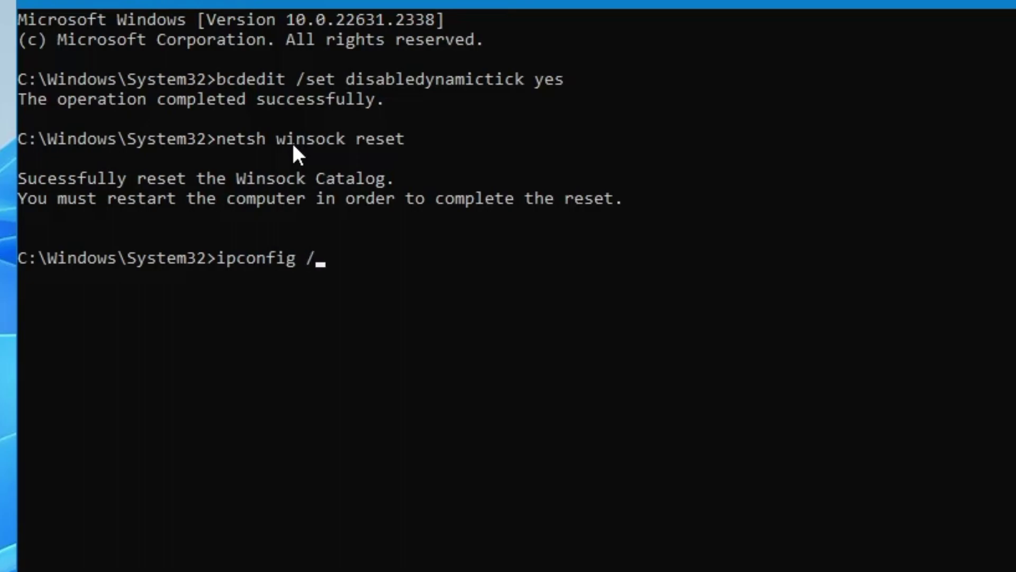
type("flushdns")
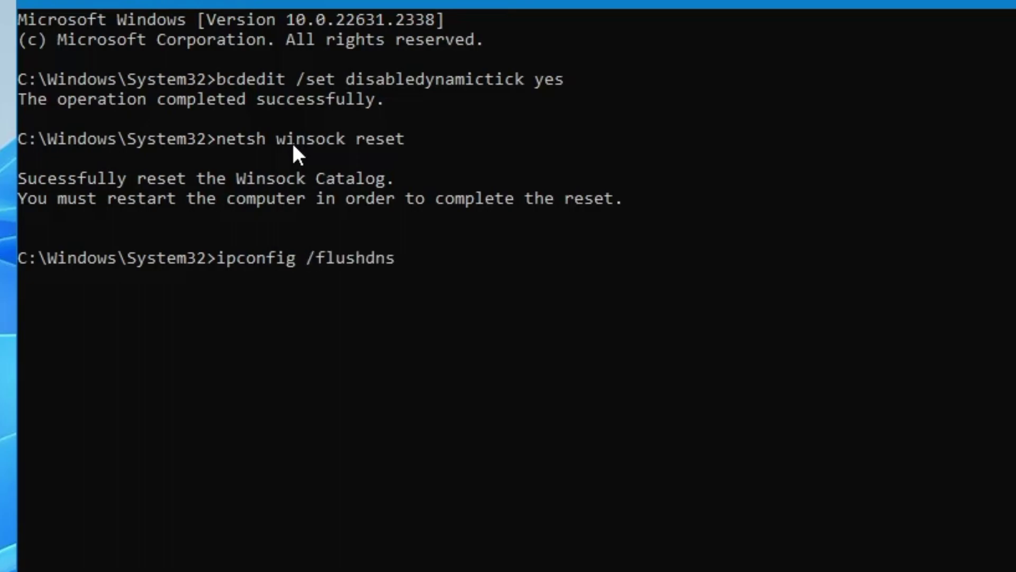
key("Return")
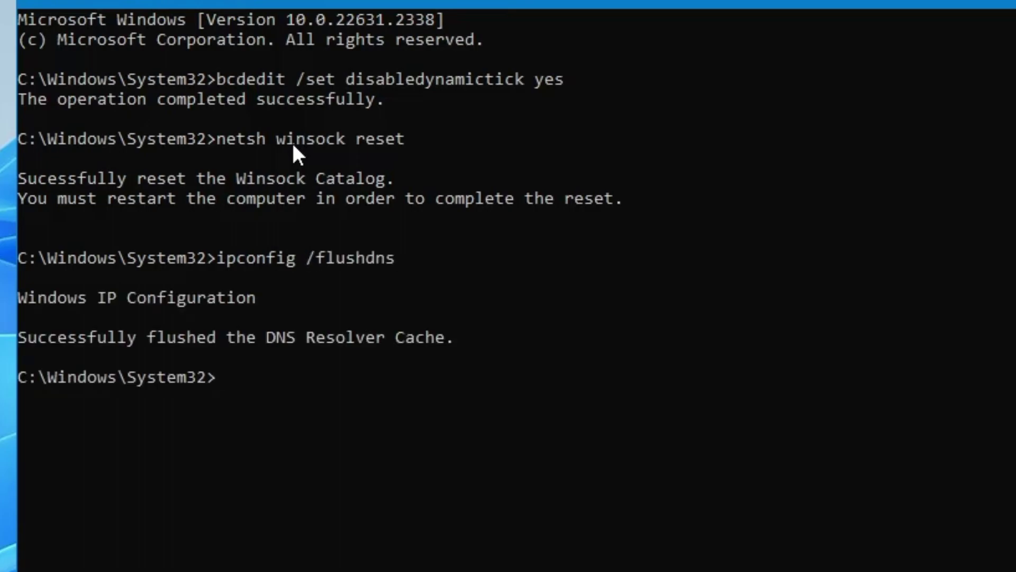